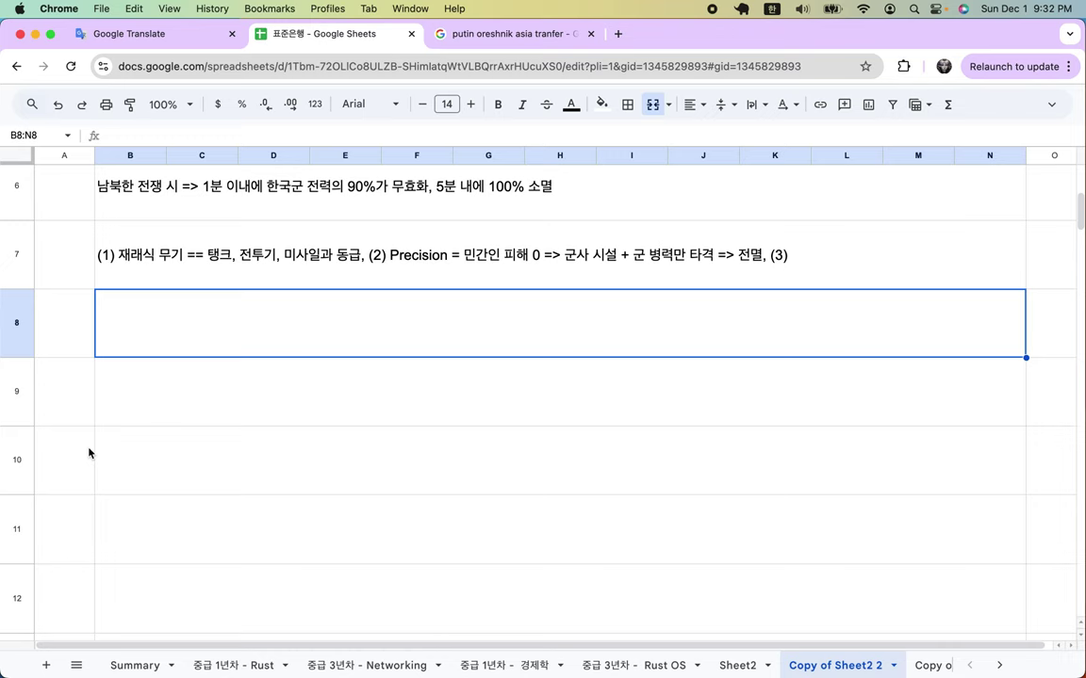
Step: Begin a note reading "MIT =>" in the empty merged cell B8:N8
double_click(170, 329)
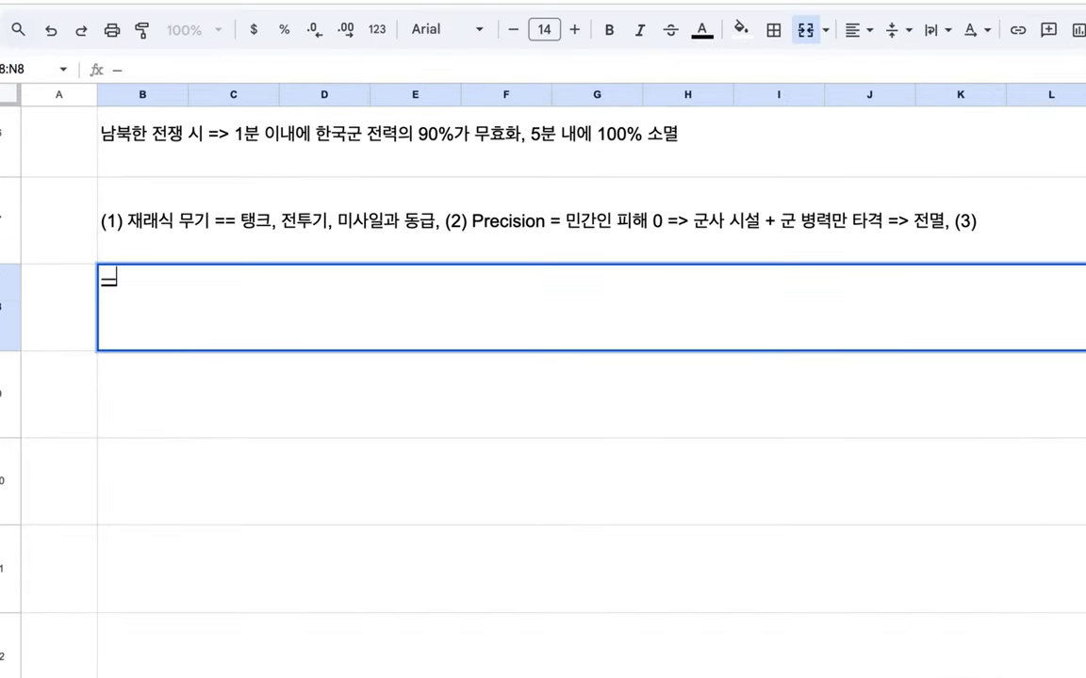
text(MIT)
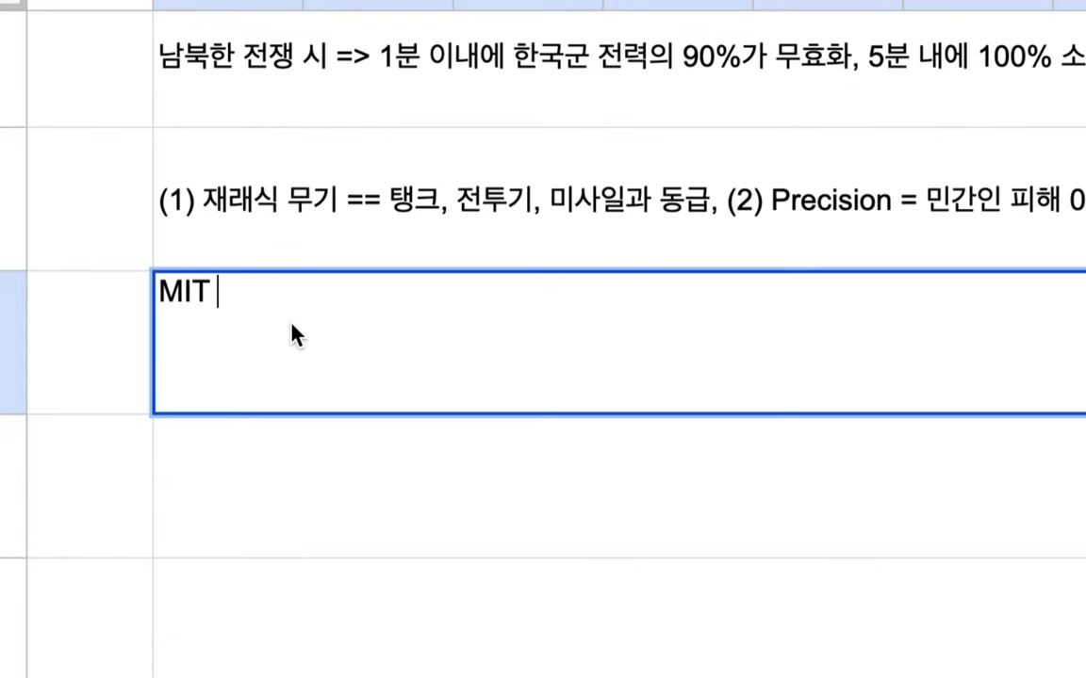
text( =>)
text( 쌤)
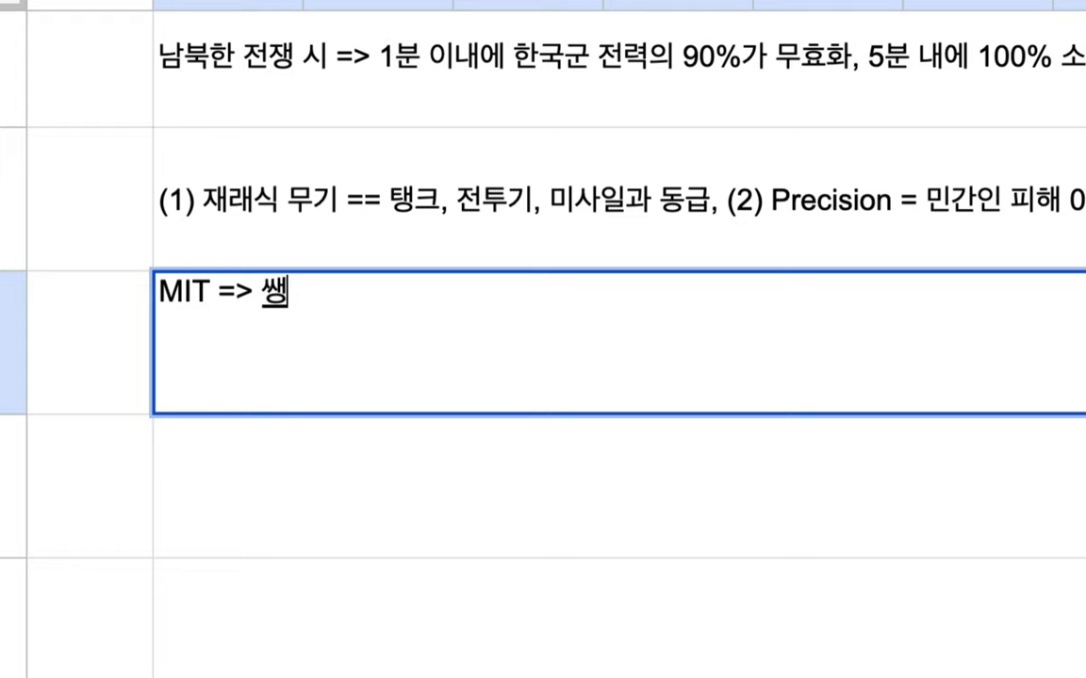
key(BackSpace)
key(BackSpace)
key(BackSpace)
key(BackSpace)
text(an)
key(BackSpace)
key(BackSpace)
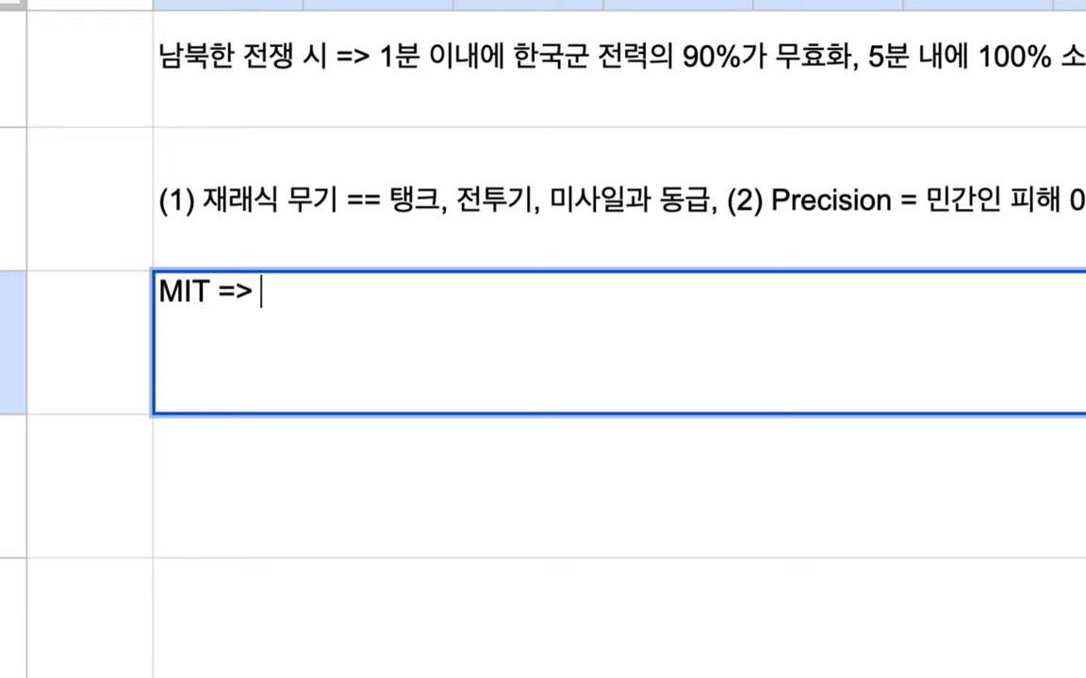
Step: Continue the note in cell B8 with "핵물리학 교수 Tod" after the arrow
text(힉)
key(BackSpace)
key(BackSpace)
text(핵물히개)
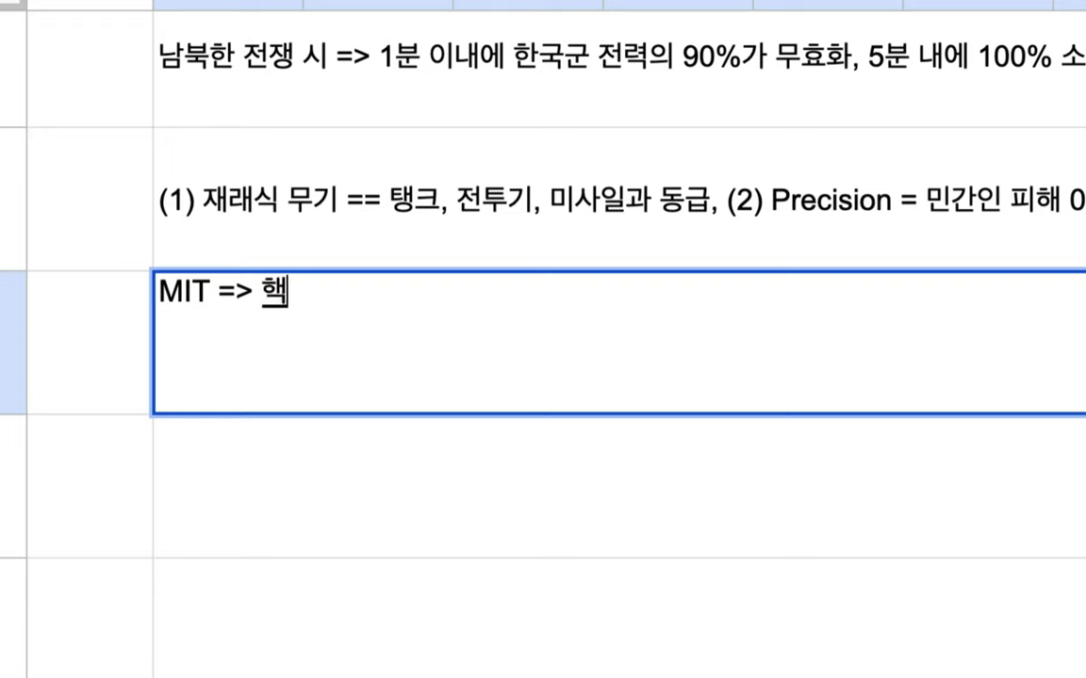
key(BackSpace)
key(BackSpace)
key(BackSpace)
text(리학 교수 )
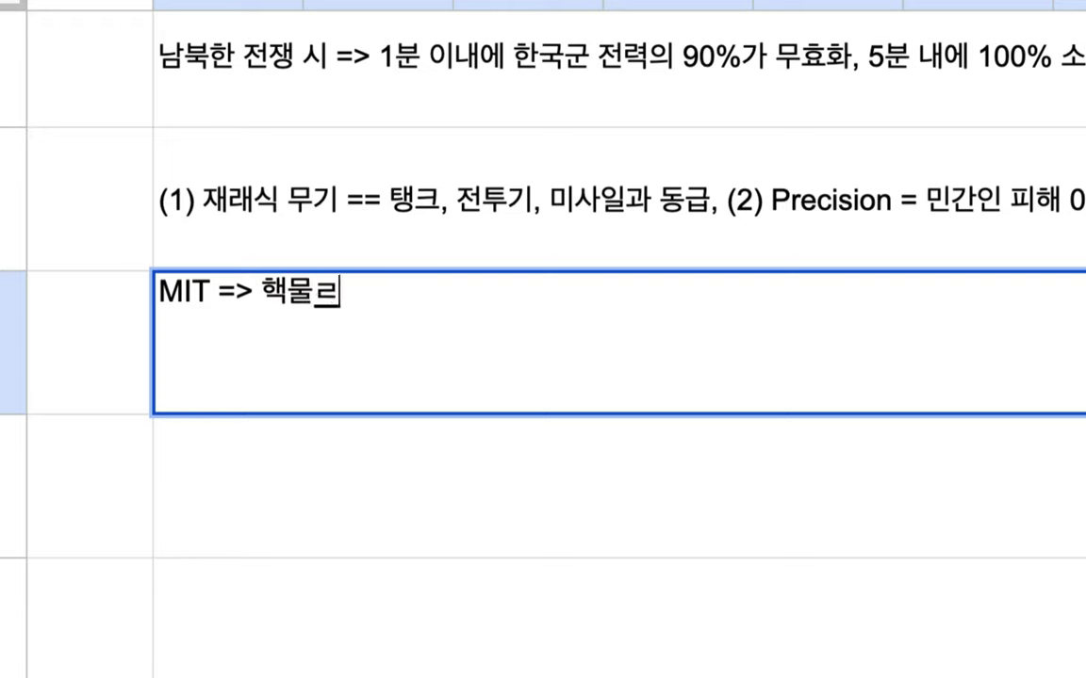
text(Tod)
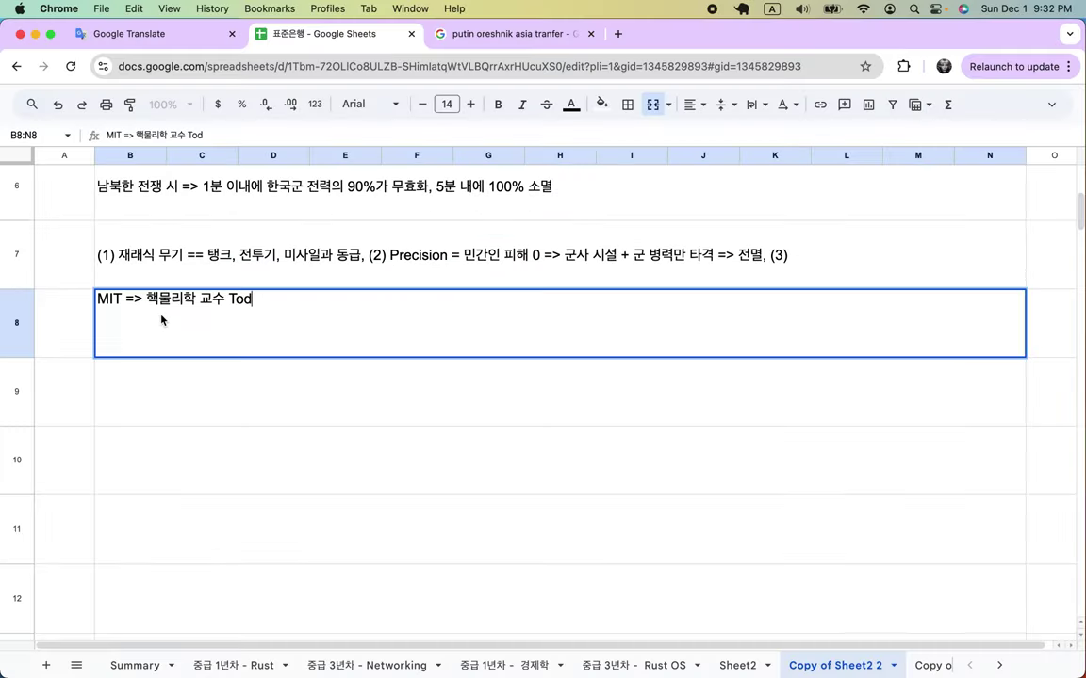
Step: Switch to the Google search tab, search for "MIT Tod professor" and look through the results
click(482, 35)
click(237, 106)
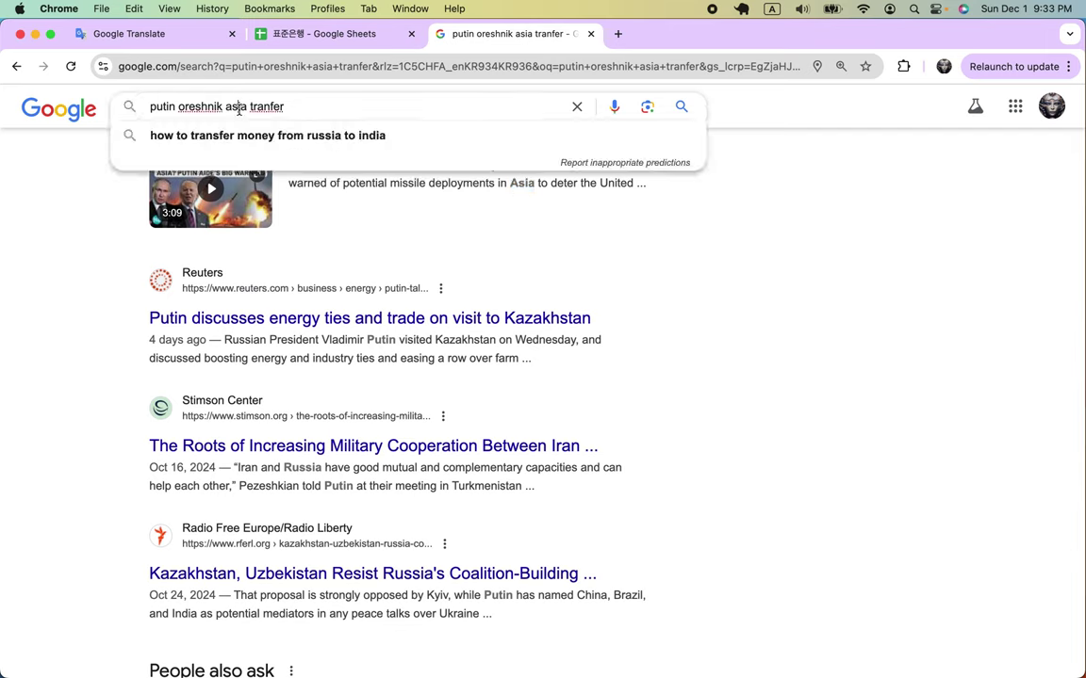
key(super+a)
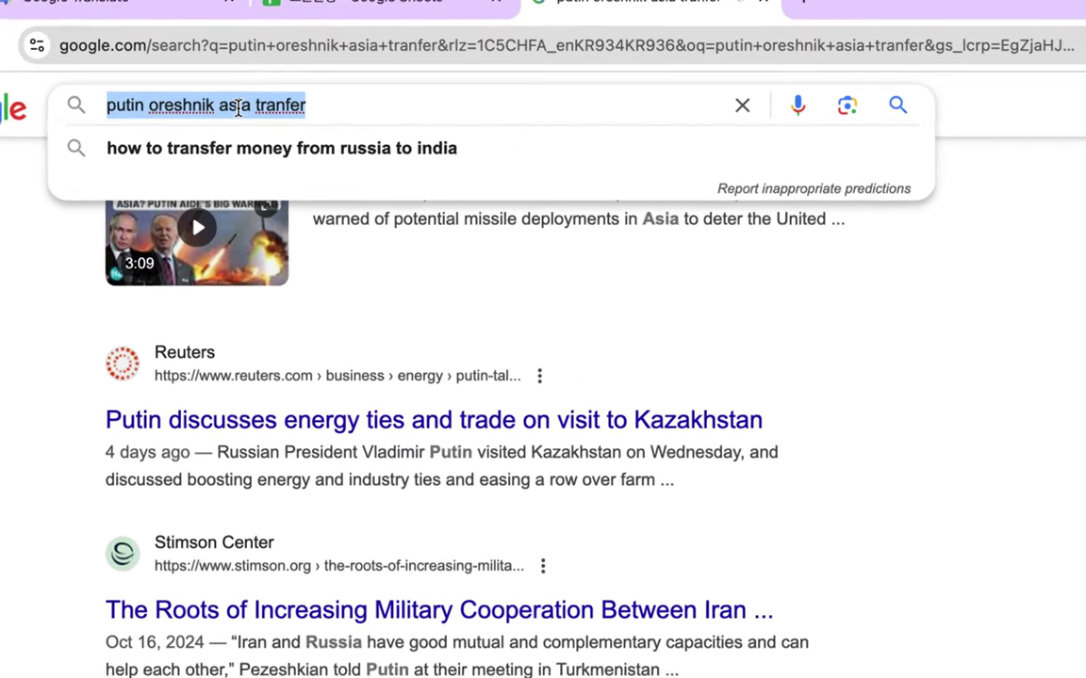
text(MI)
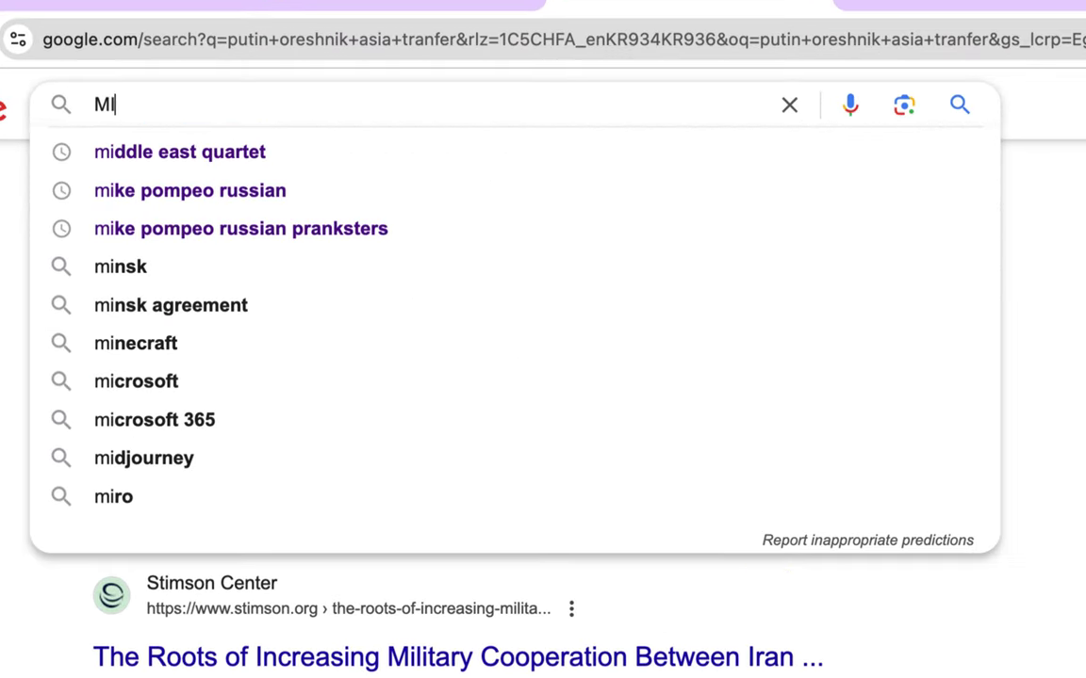
text(T Tod)
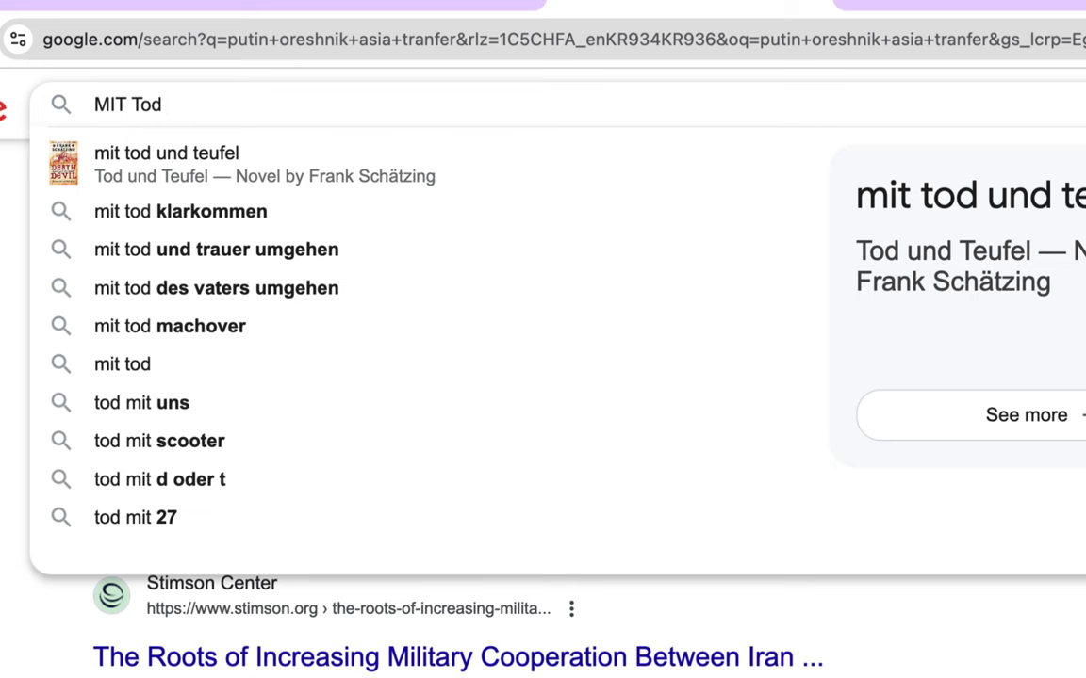
text(professor)
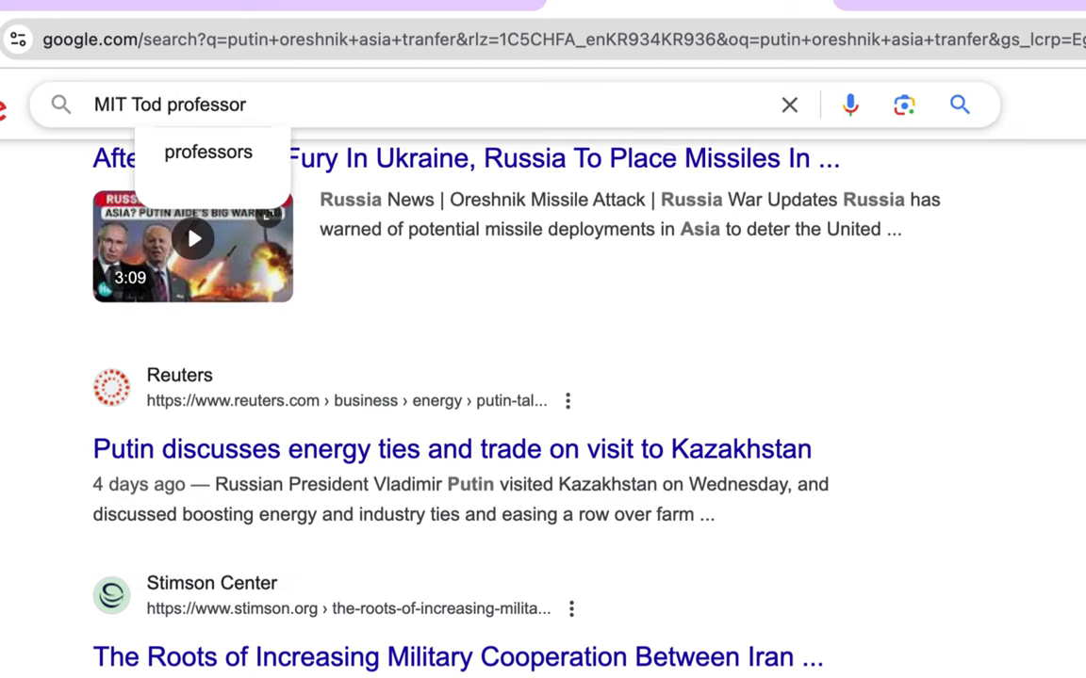
key(Return)
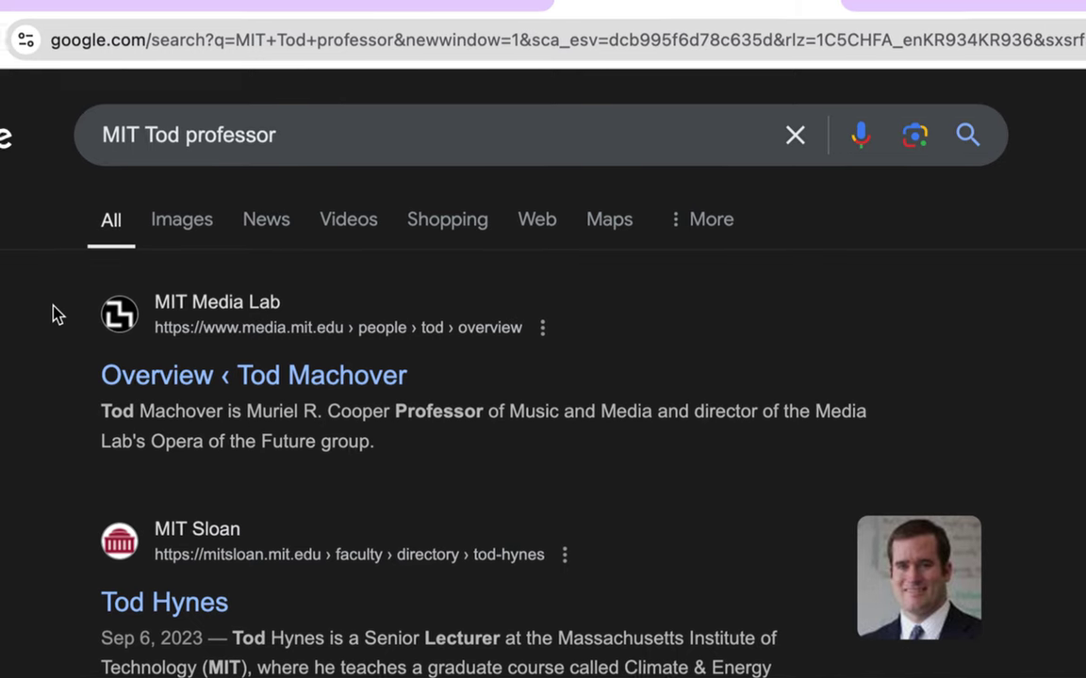
scroll(395, 467, down, 5)
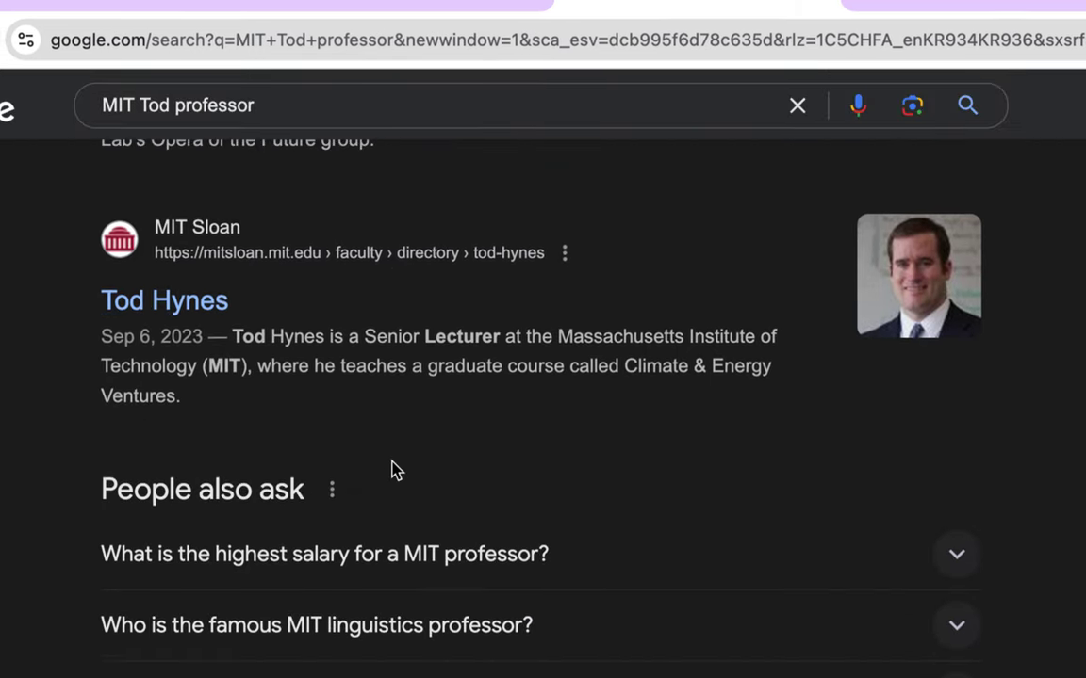
scroll(394, 470, down, 4)
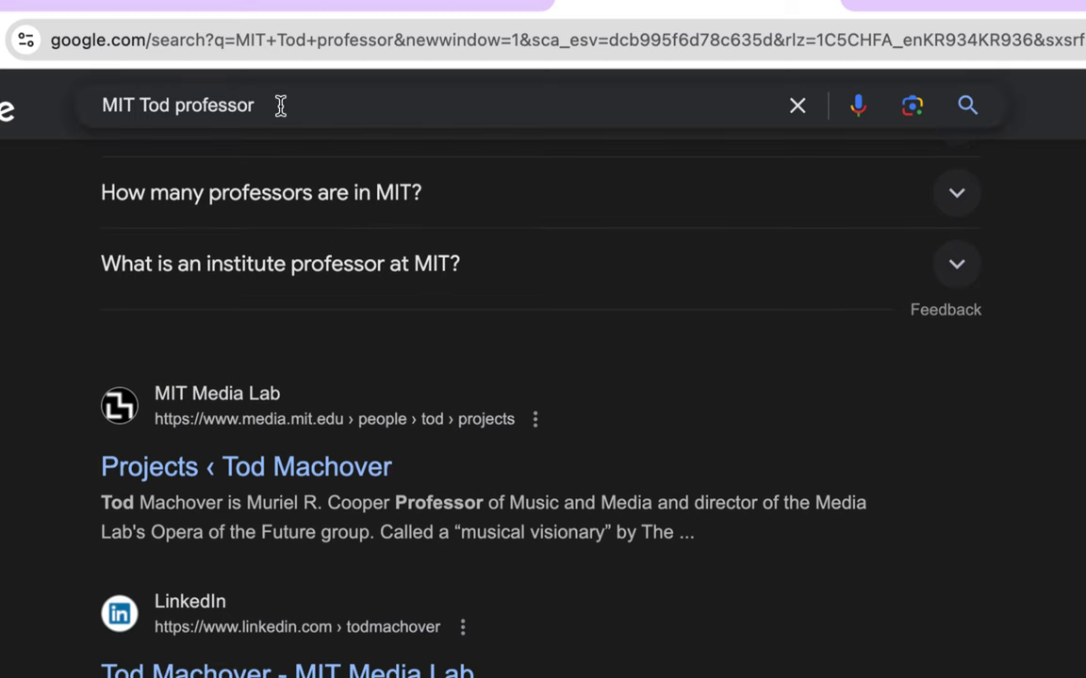
Step: Refine the Google search to "MIT Tod professor oreshnik"
click(279, 104)
key(Escape)
text(ore)
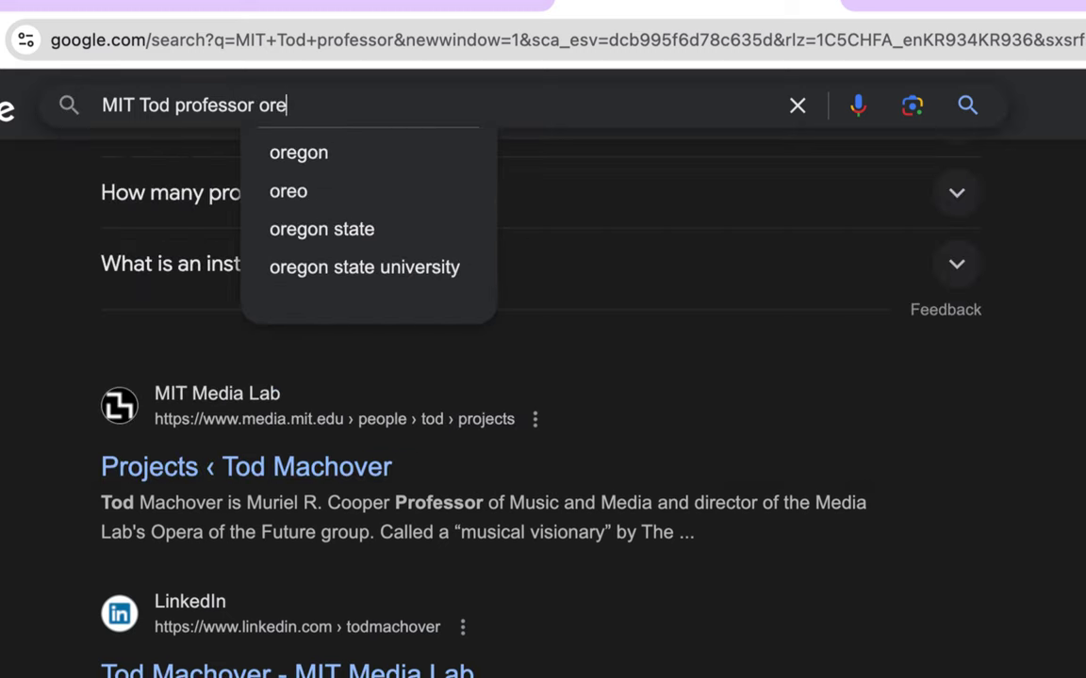
text(shnik)
key(Return)
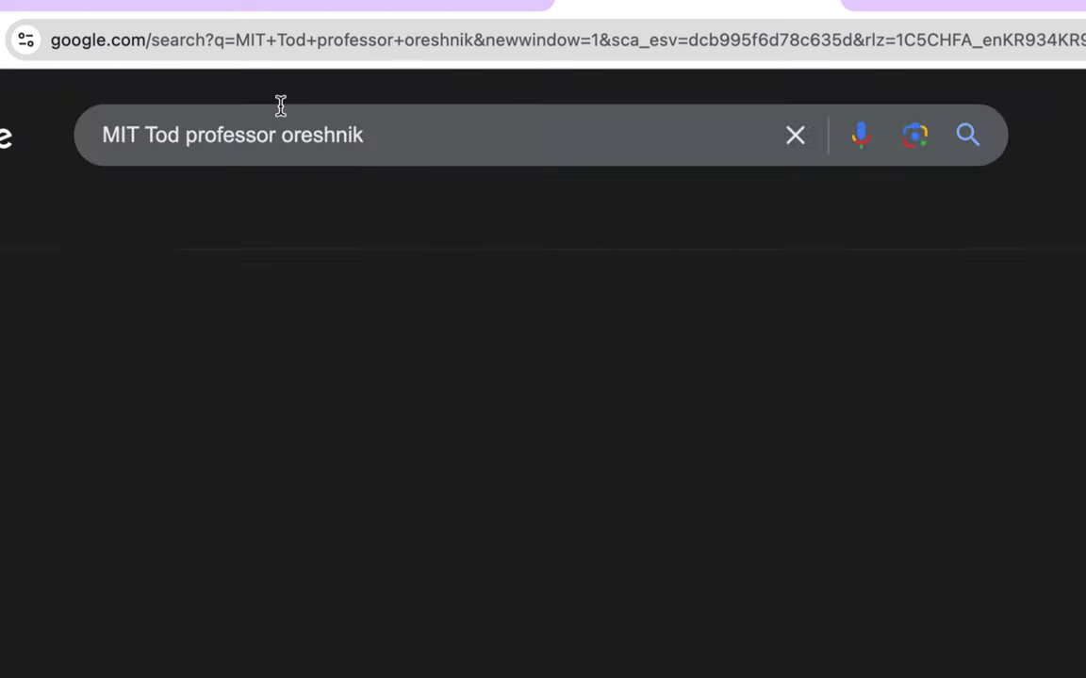
Step: Examine the web results for the MIT professor who commented on Oreshnik
scroll(469, 280, down, 2)
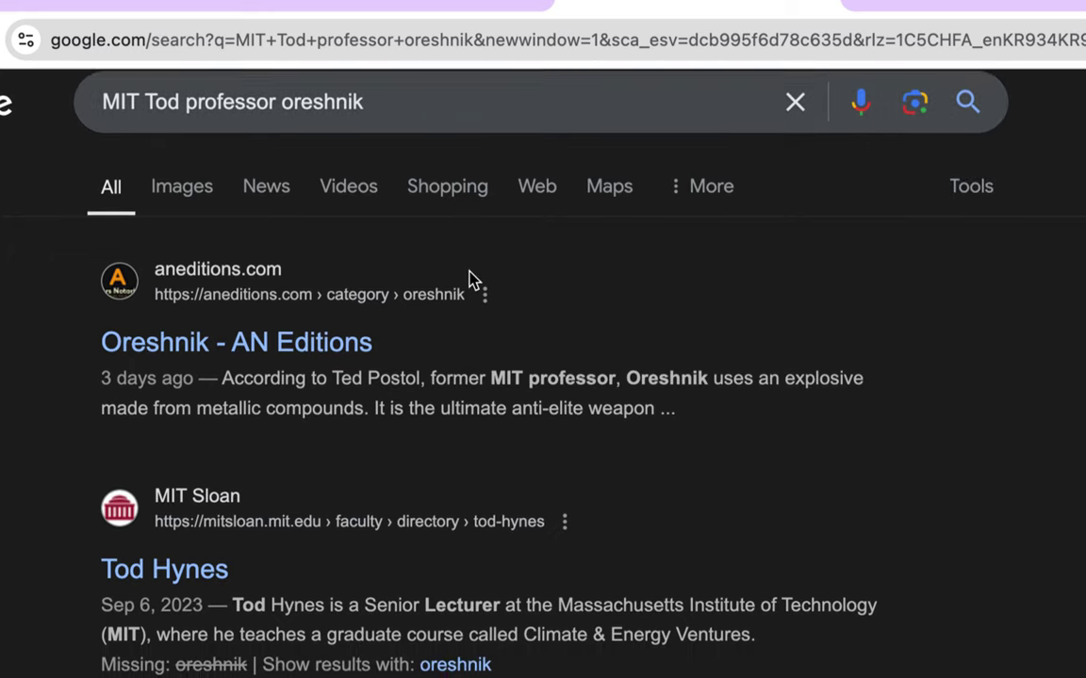
scroll(471, 281, down, 2)
scroll(472, 281, down, 5)
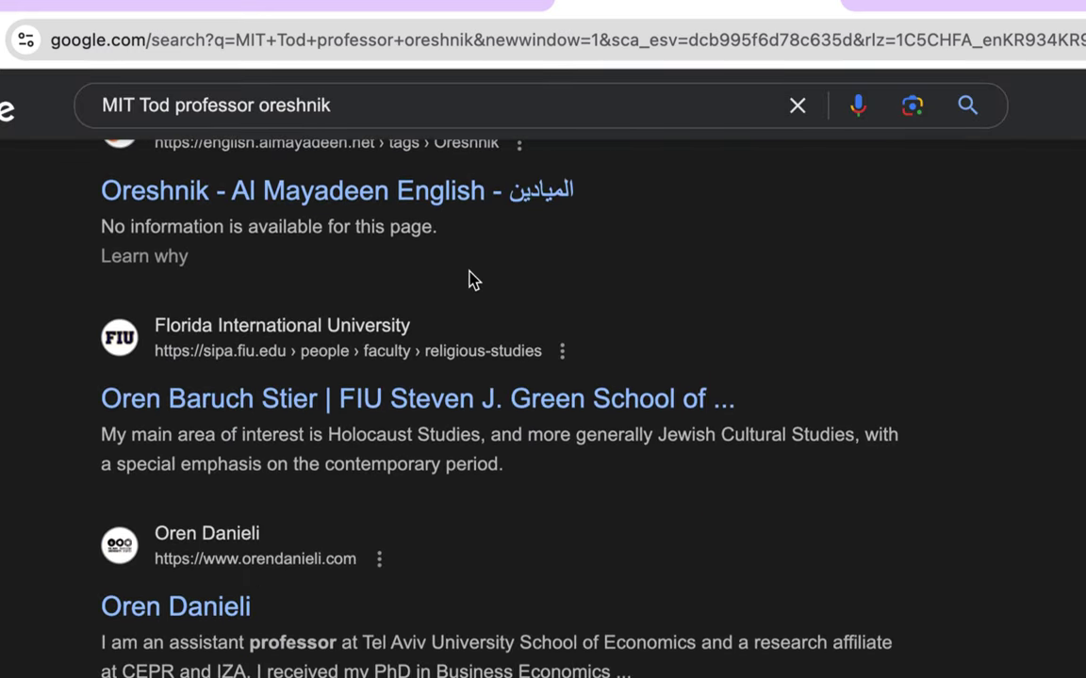
scroll(471, 280, down, 3)
scroll(471, 281, down, 6)
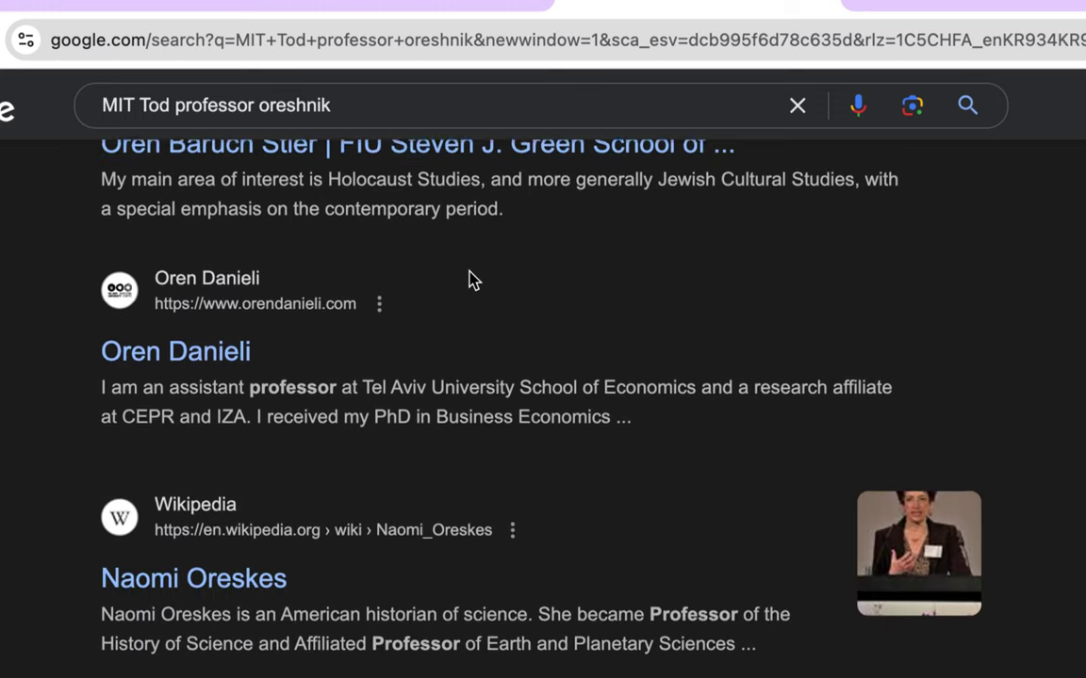
scroll(471, 281, down, 3)
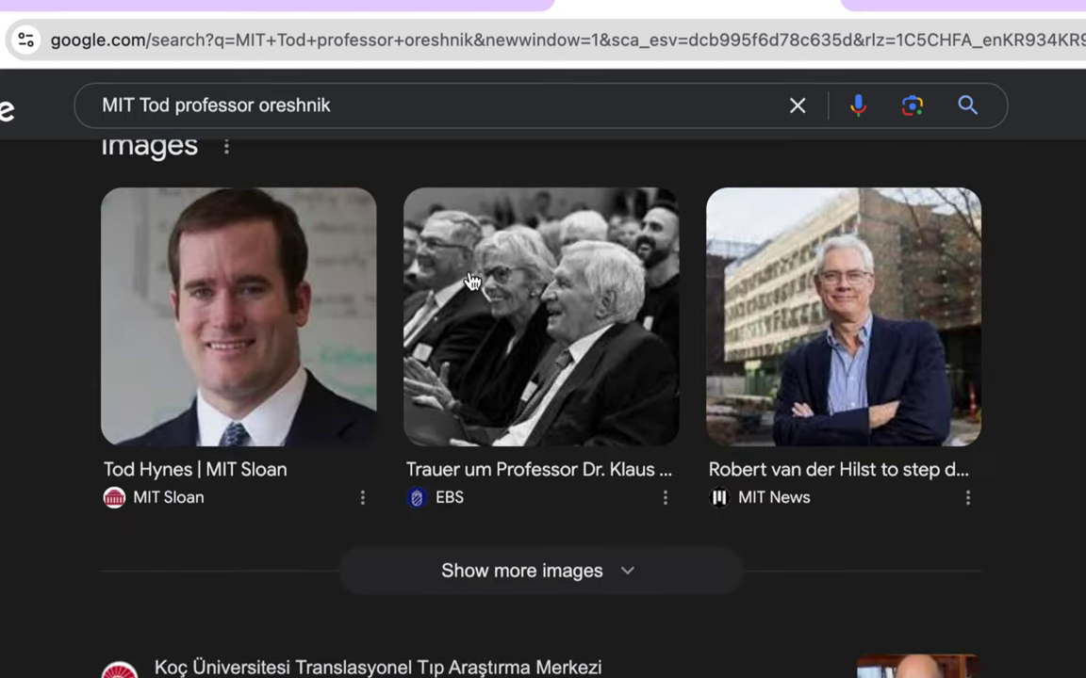
scroll(218, 353, down, 2)
scroll(225, 362, down, 6)
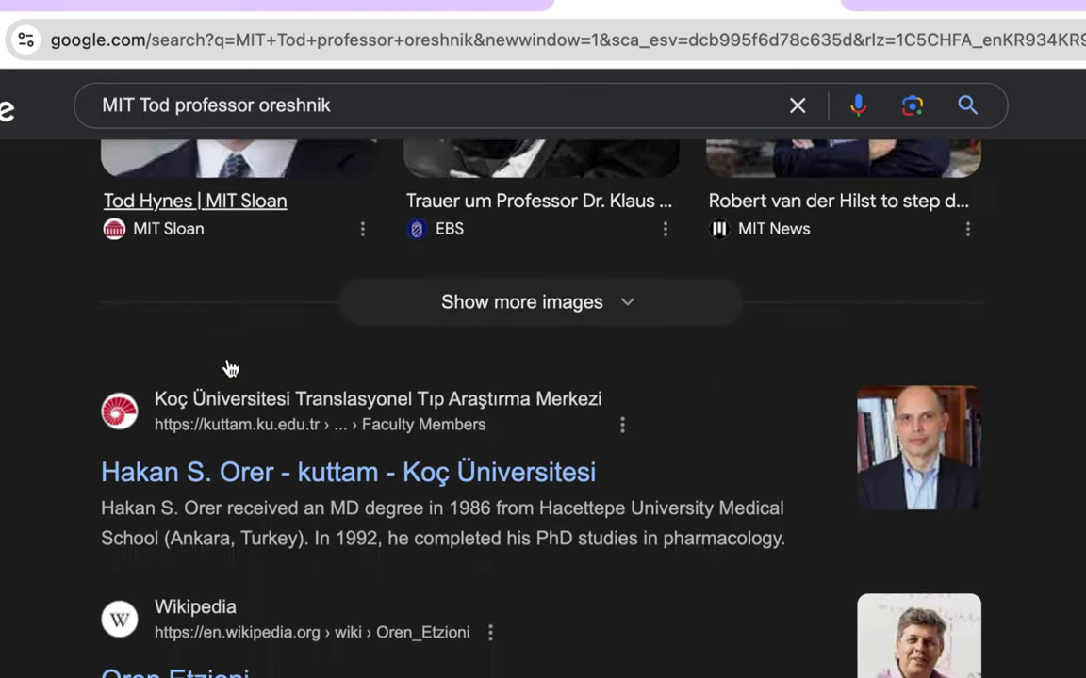
scroll(229, 368, up, 15)
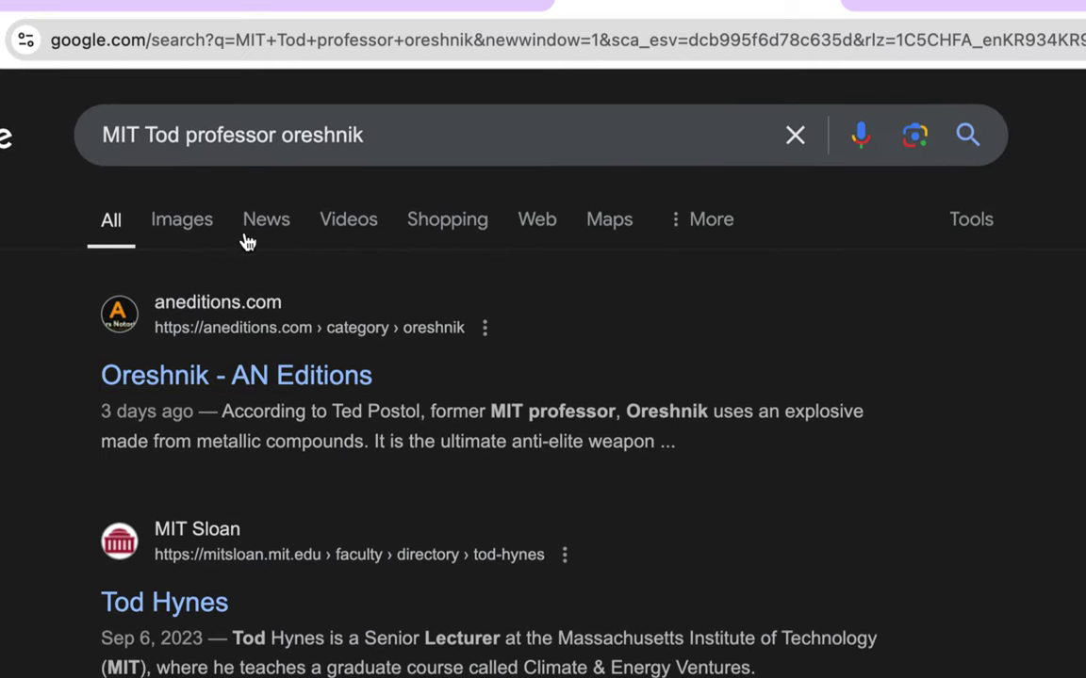
Step: Look through the image results for "MIT Tod professor oreshnik"
click(184, 222)
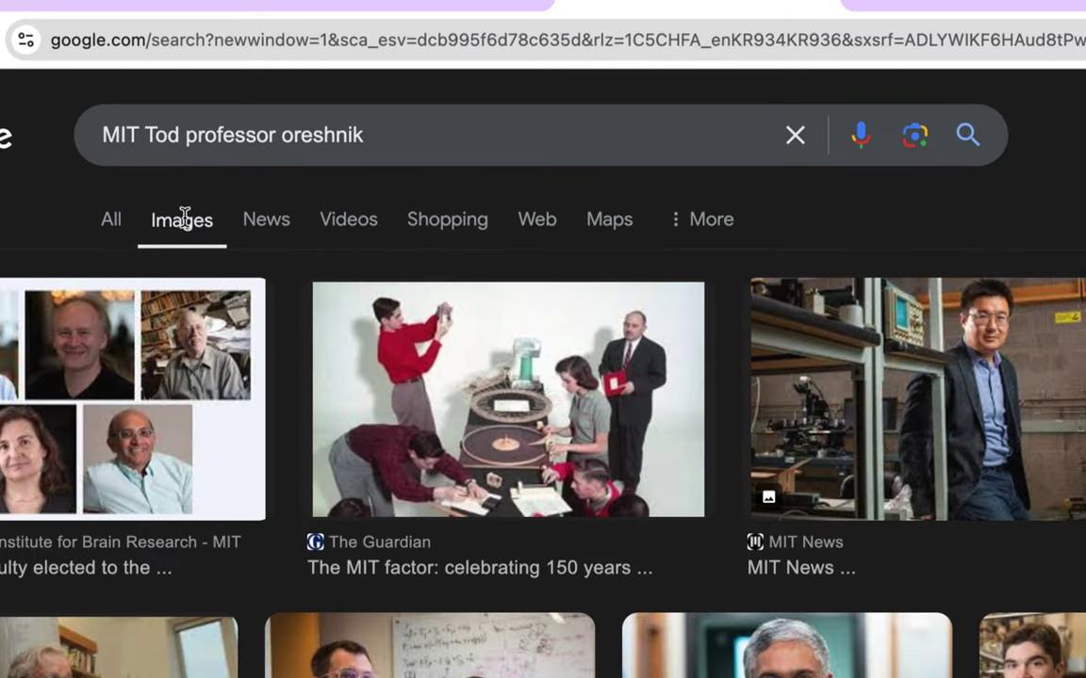
scroll(132, 387, down, 6)
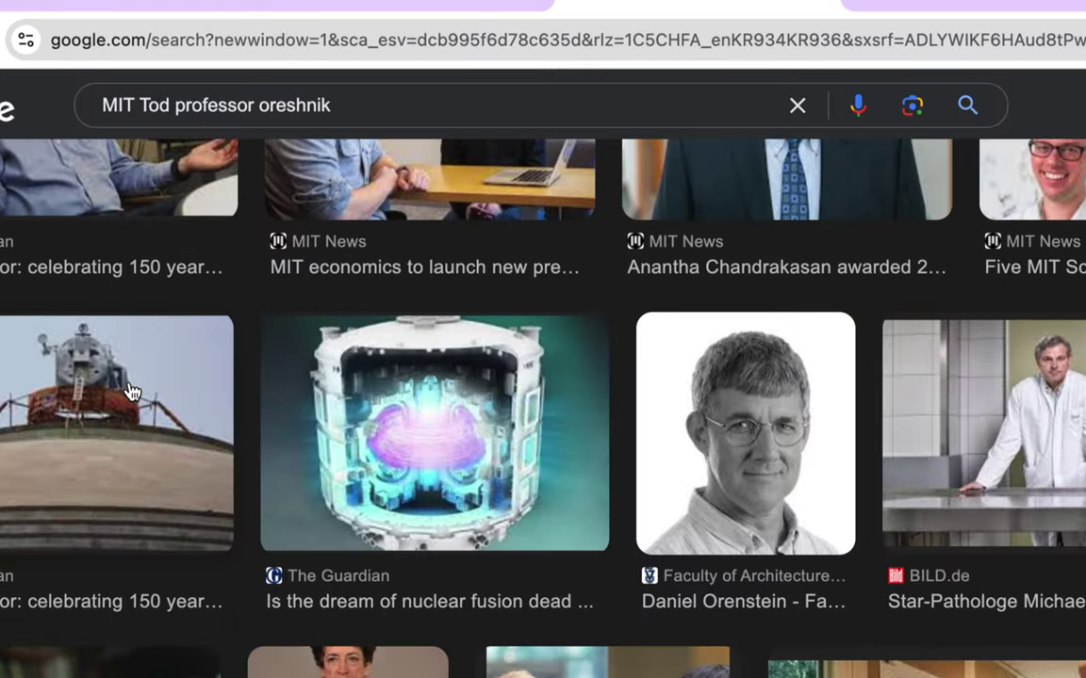
scroll(132, 392, down, 4)
scroll(131, 392, up, 10)
Step: Reword the search as "MIT professor Tod oreshnik" and check its image and video results
double_click(163, 139)
key(BackSpace)
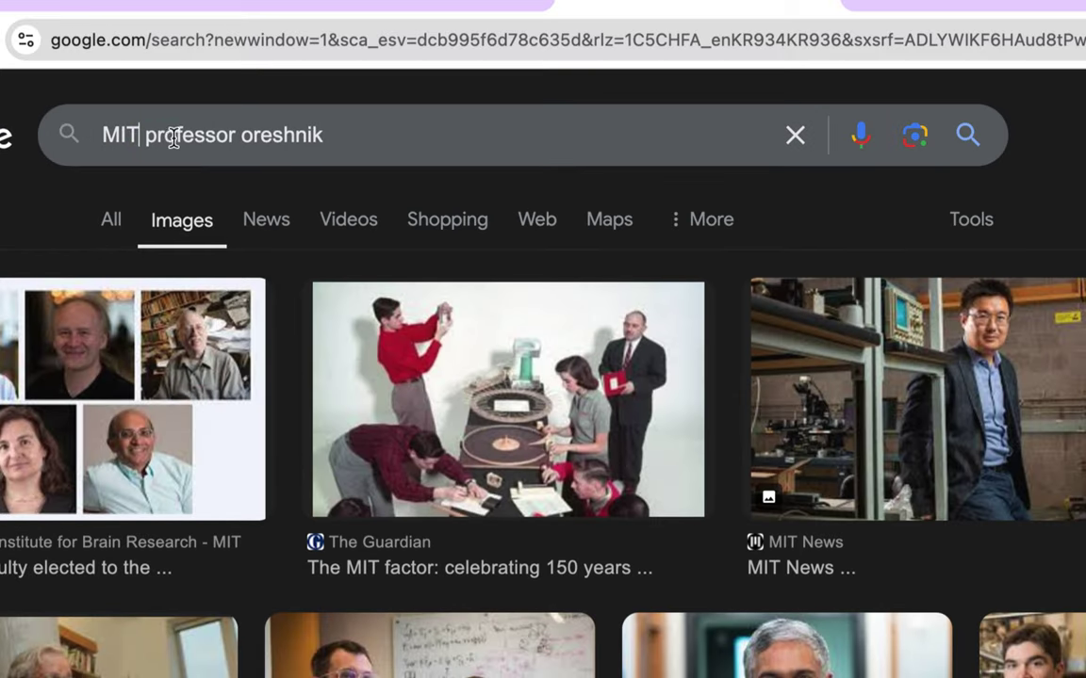
text(Tod)
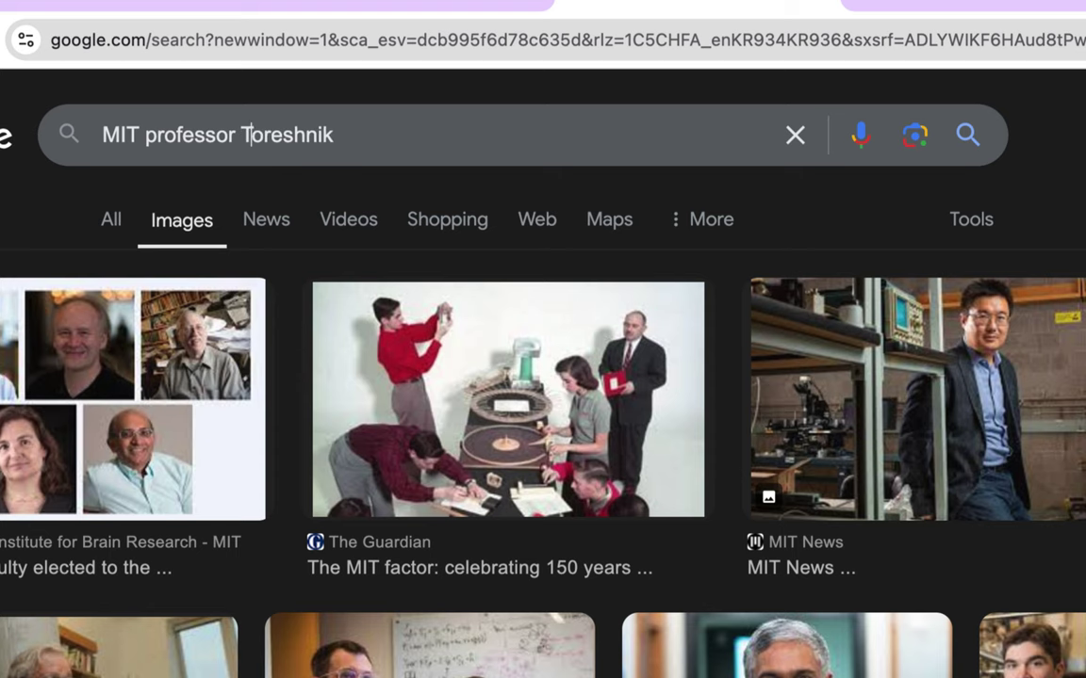
key(Return)
scroll(211, 412, down, 5)
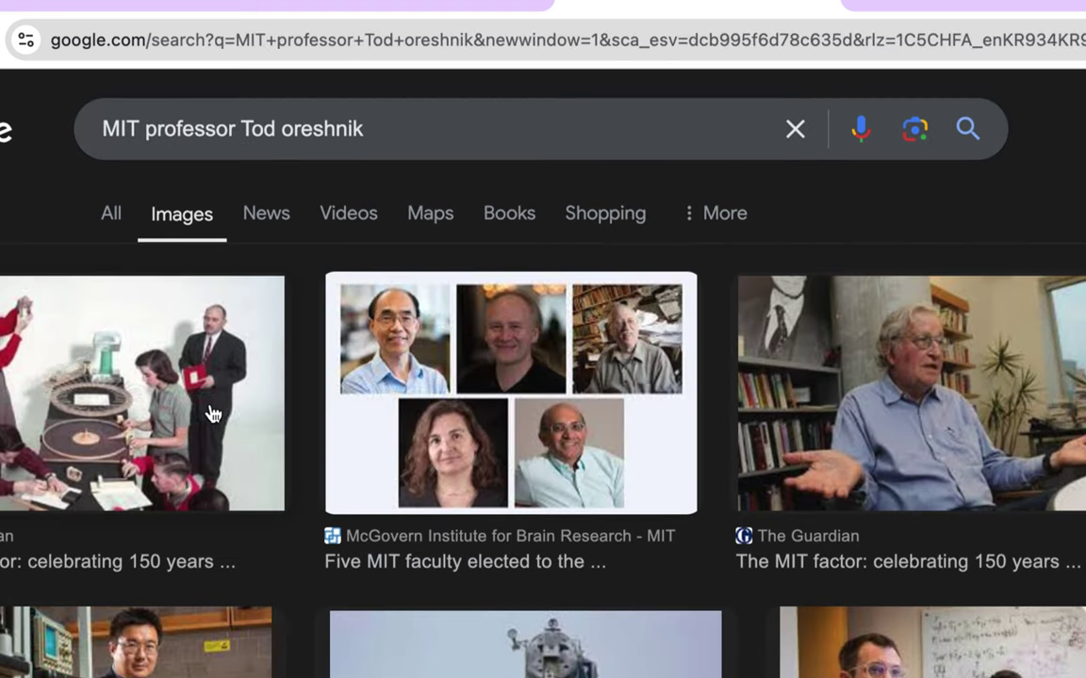
scroll(213, 414, down, 3)
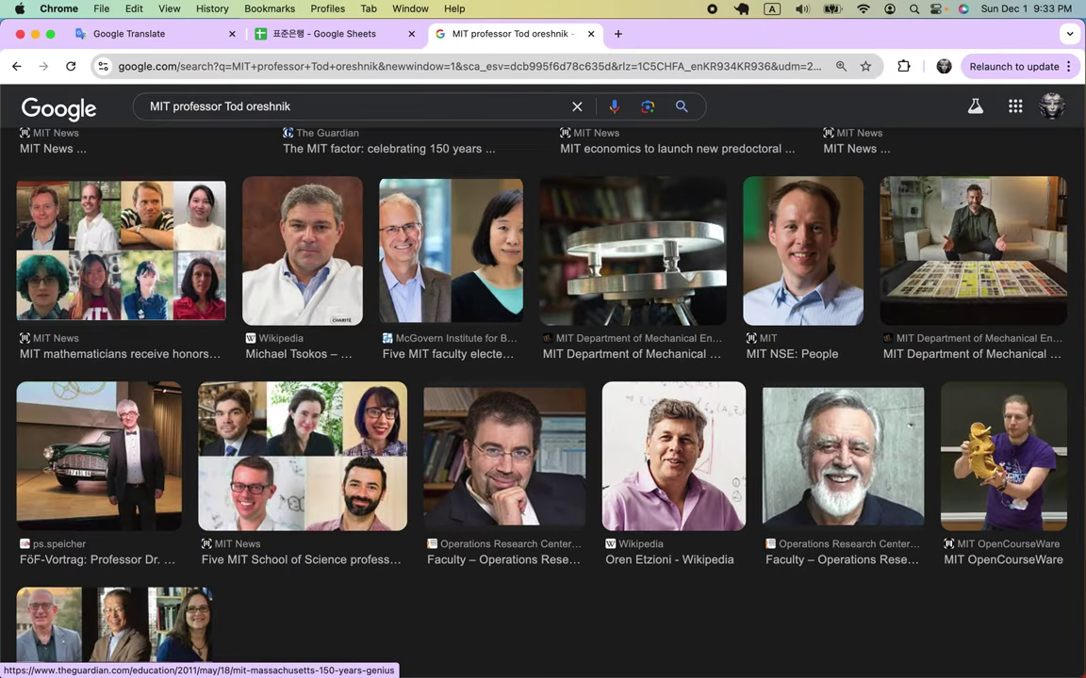
scroll(212, 415, up, 10)
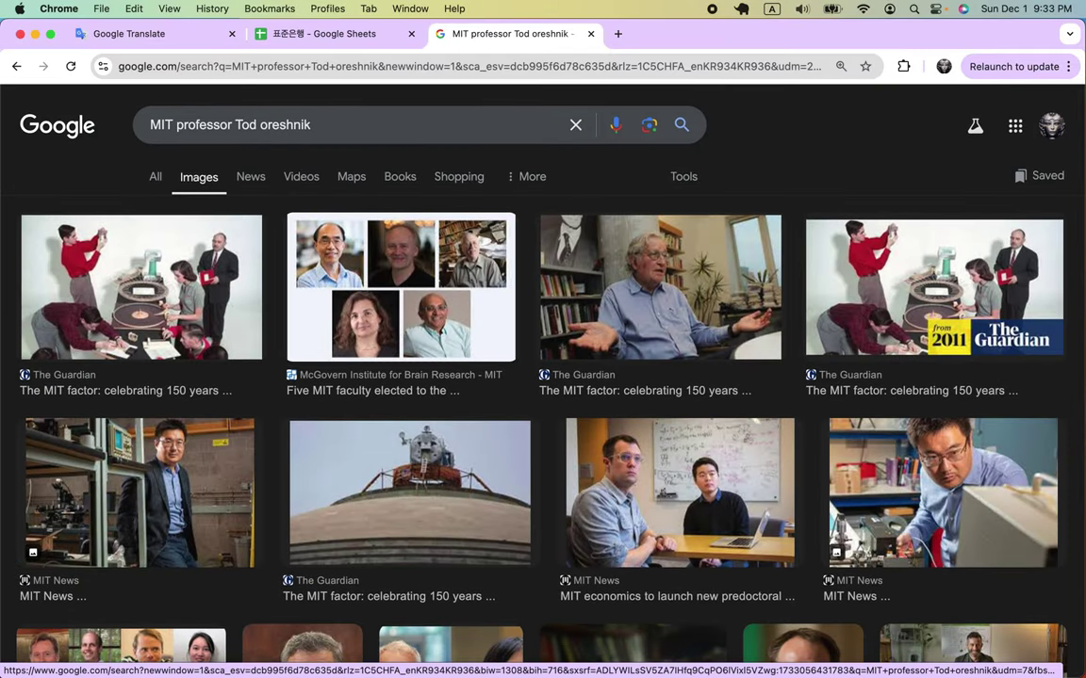
click(302, 179)
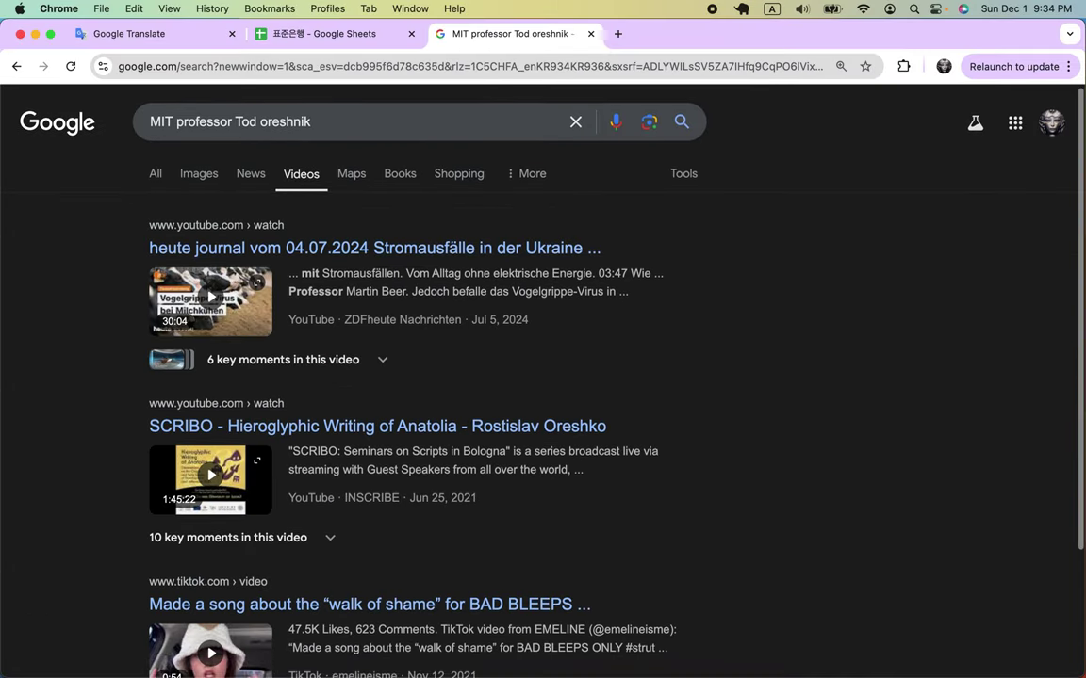
Step: Go to YouTube and search for "MIT Tod"
key(super+l)
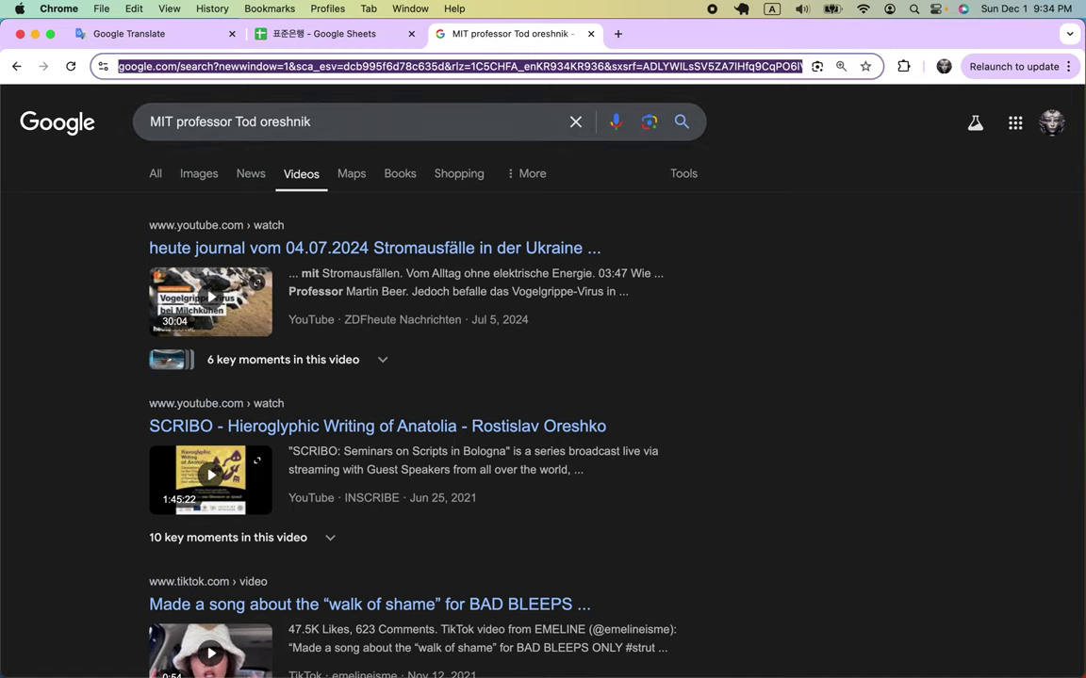
text(y)
key(Return)
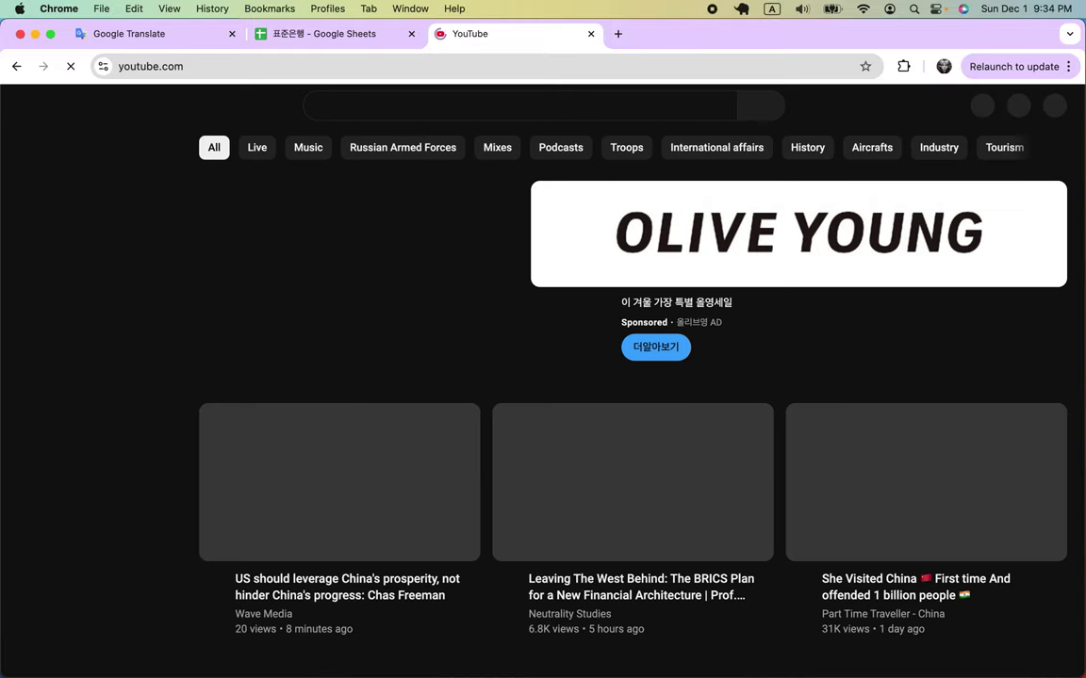
click(323, 104)
text(MI)
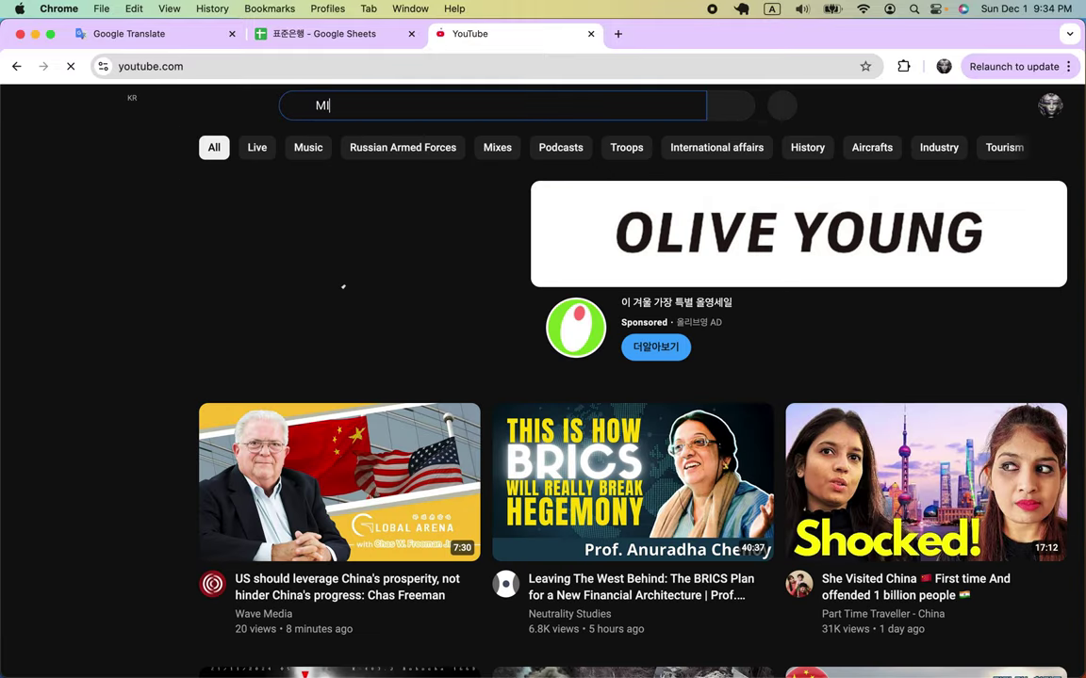
text(T Tod)
key(Return)
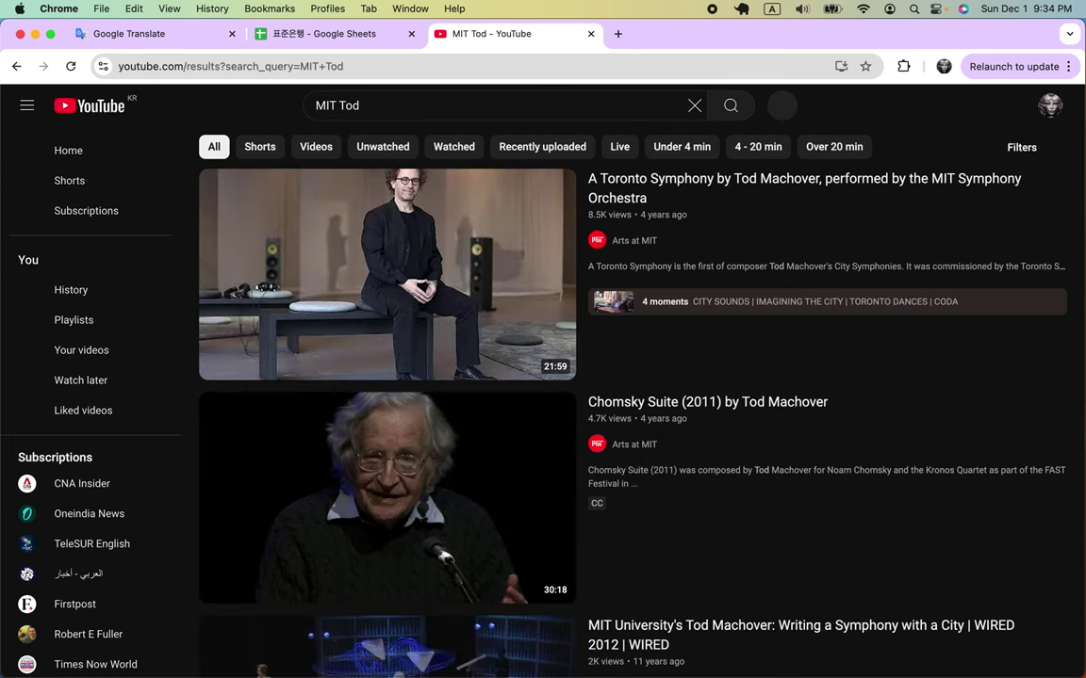
Step: Look through the YouTube search results for videos of the MIT nuclear physics professor
scroll(485, 332, down, 10)
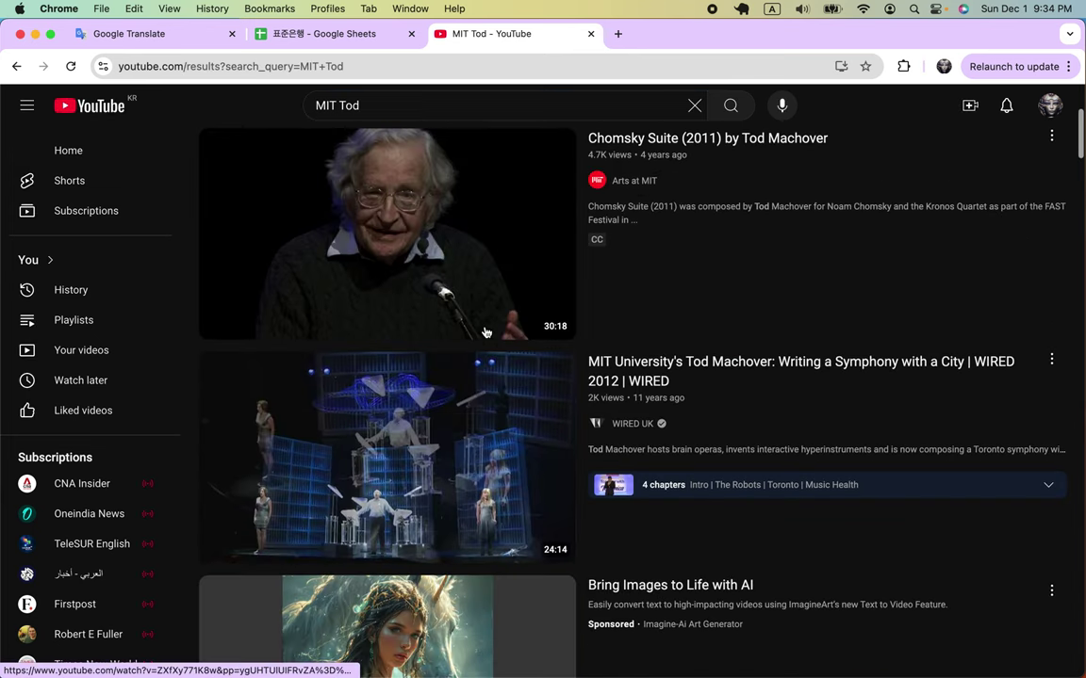
scroll(485, 332, down, 10)
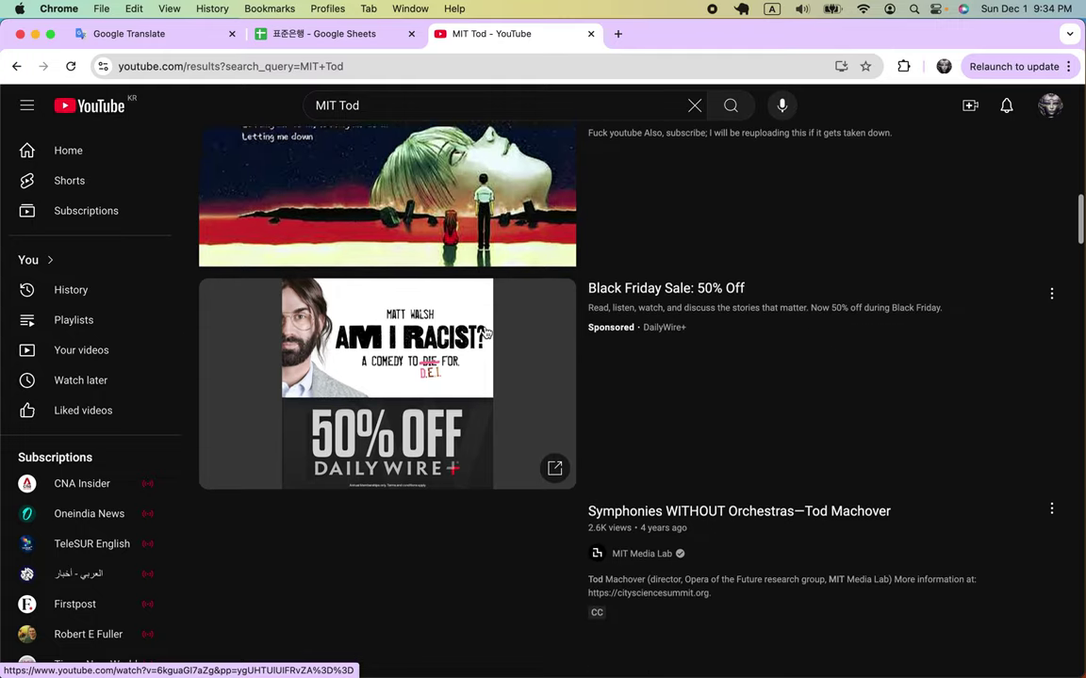
scroll(485, 332, down, 5)
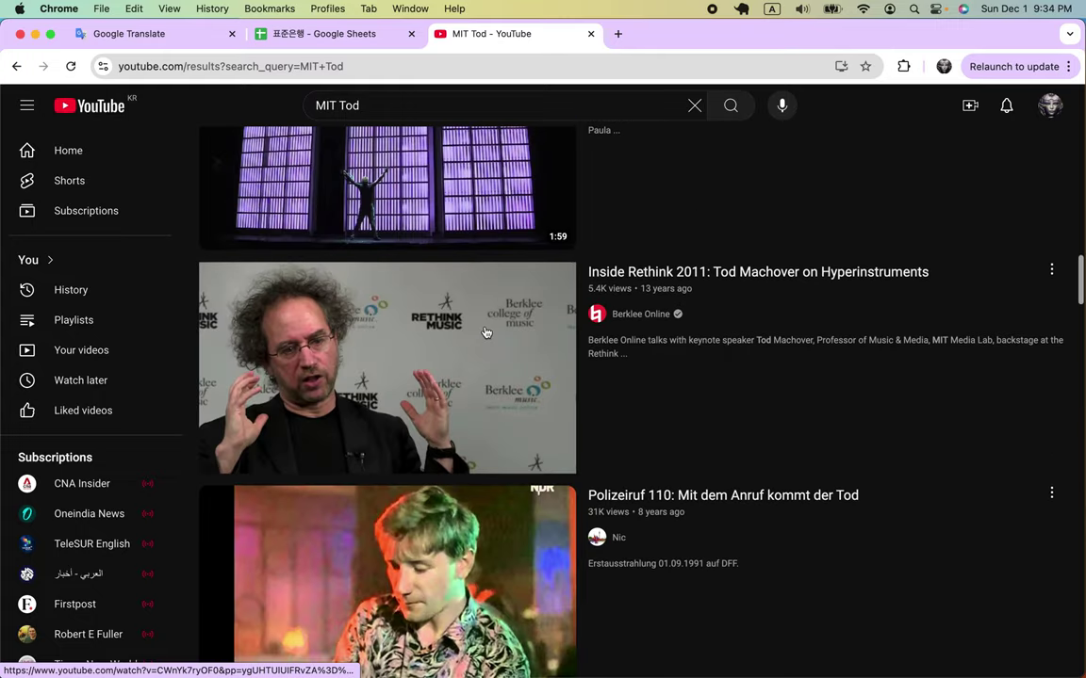
scroll(485, 332, down, 6)
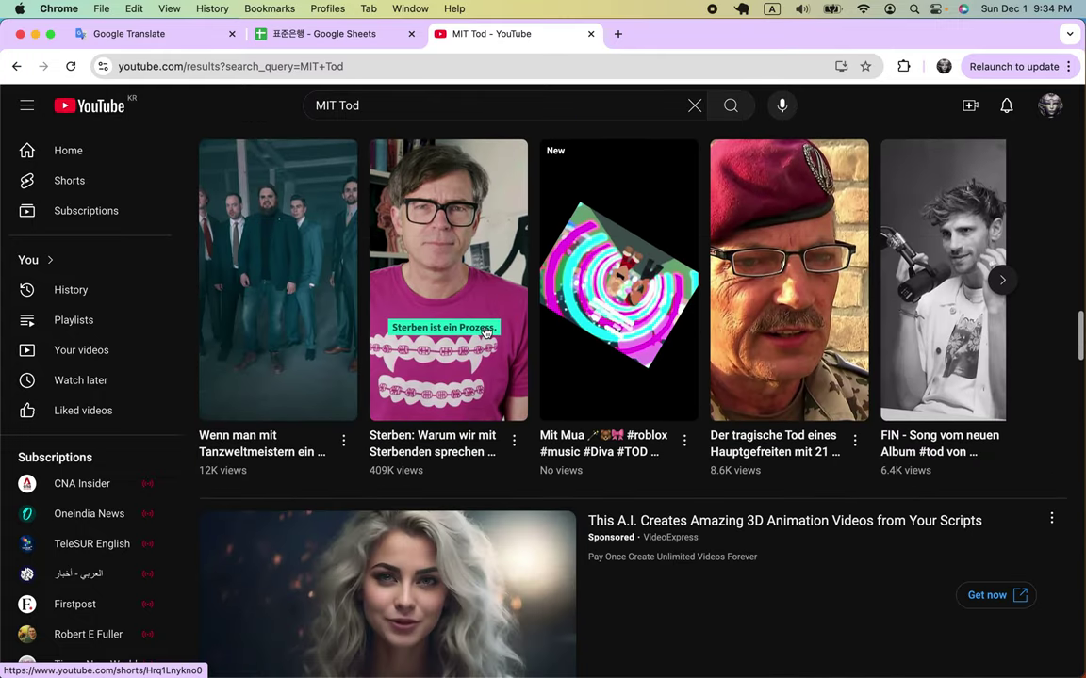
scroll(485, 331, down, 6)
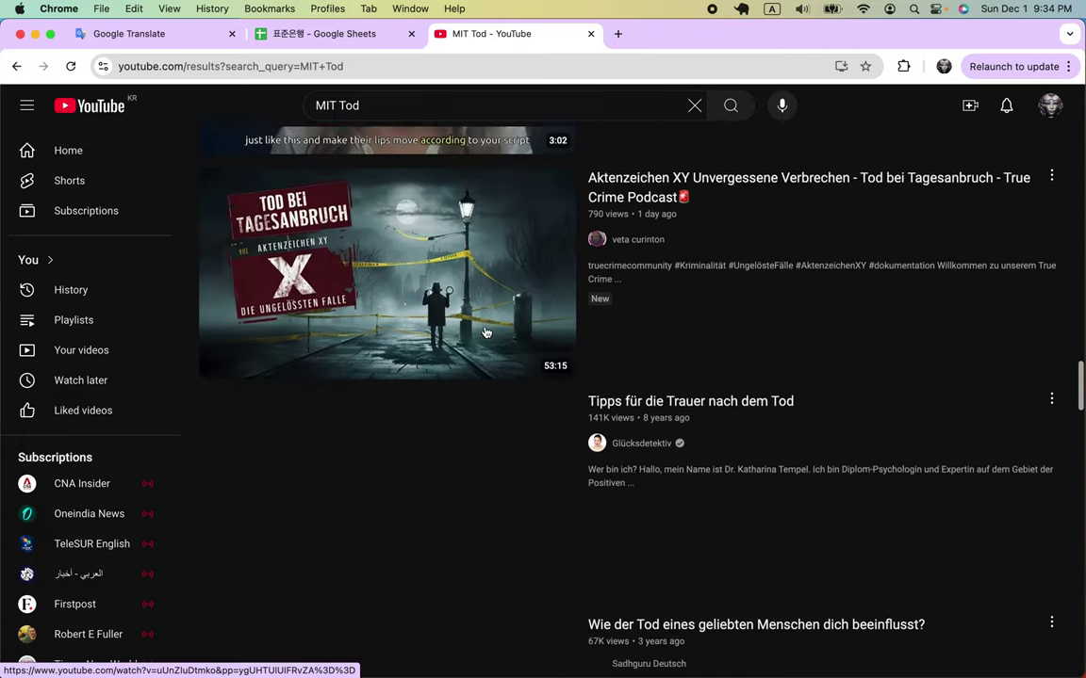
scroll(622, 352, down, 3)
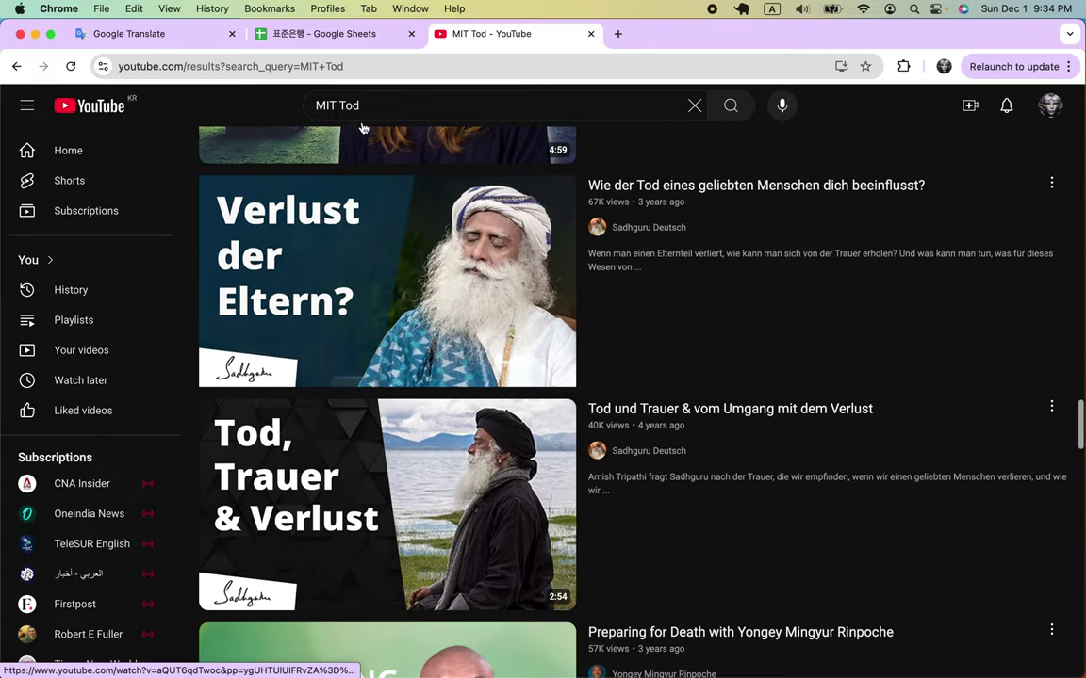
Step: Return to the spreadsheet and append "=> Oreshnik의 위력/파괴력 계산" to the MIT professor note in row 8
click(369, 35)
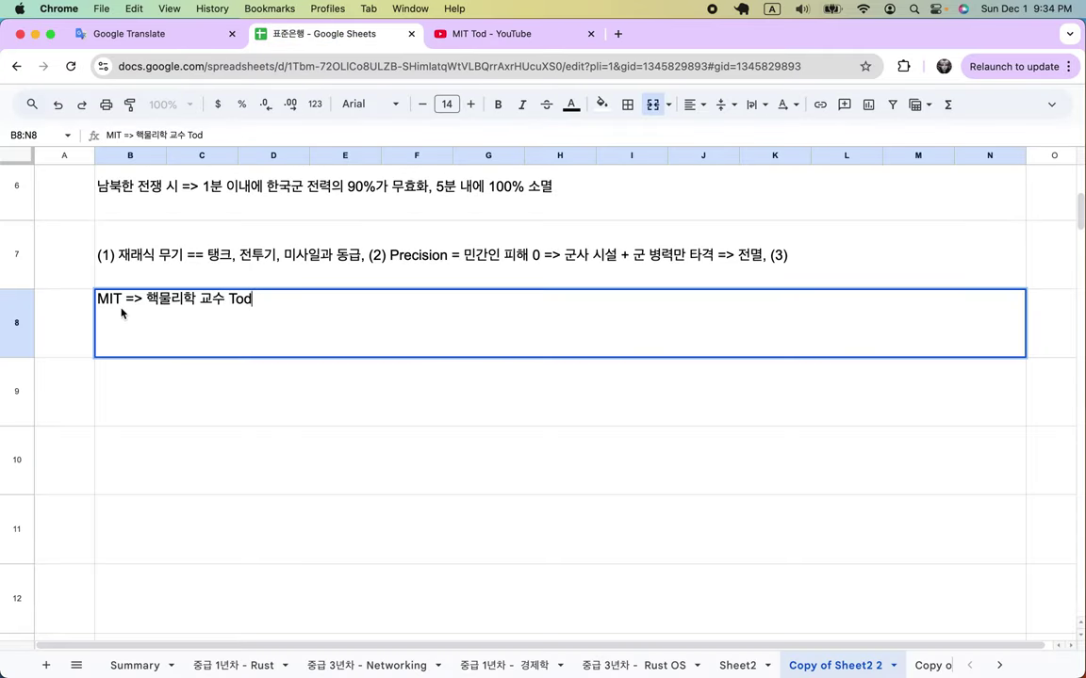
double_click(121, 312)
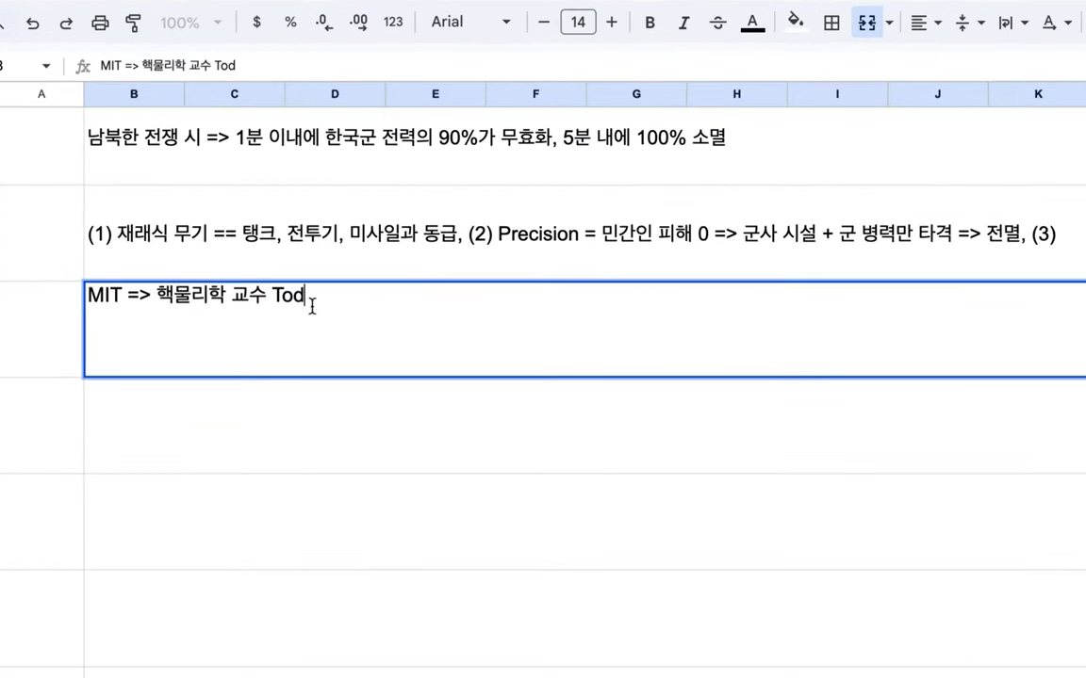
text(=>)
text(Oresh)
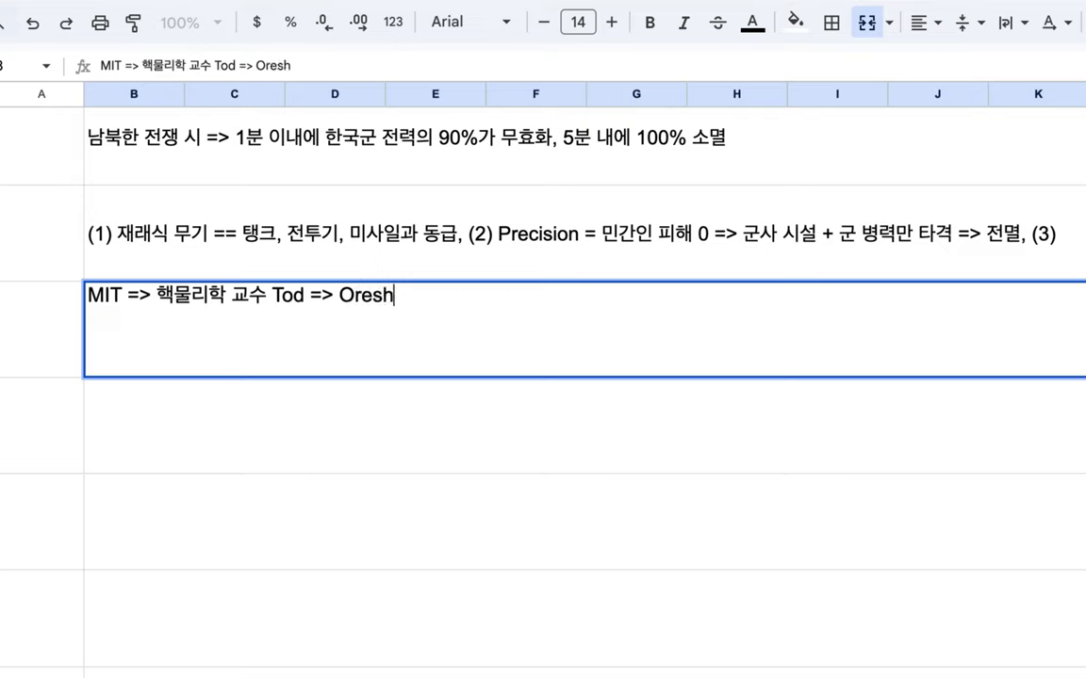
text(nik의 ㅎ)
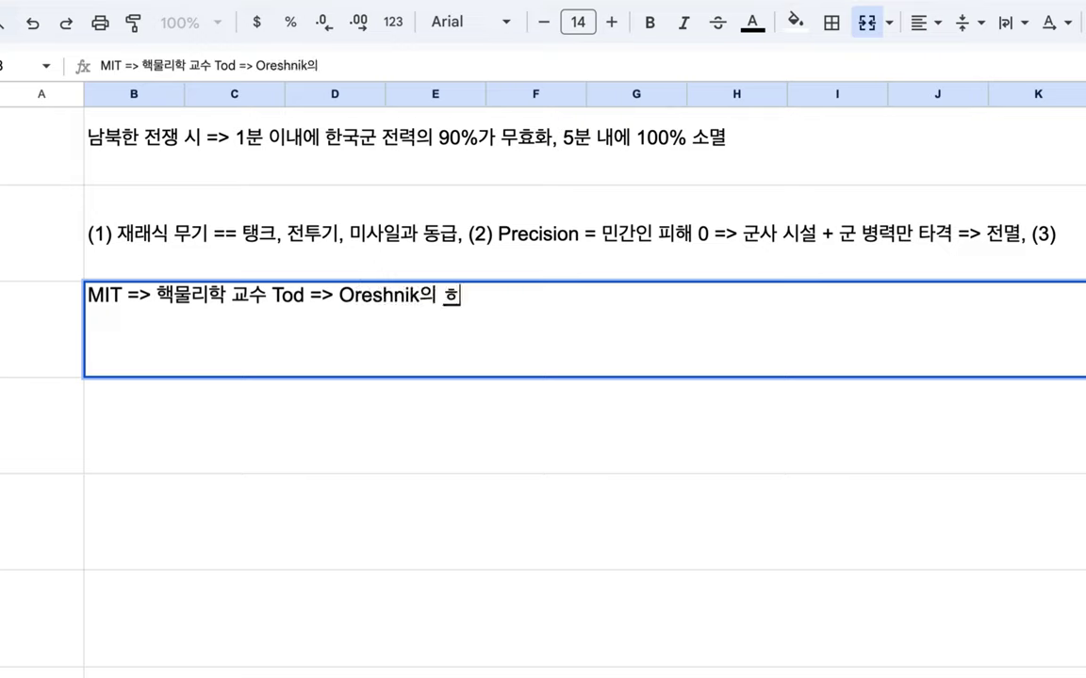
key(BackSpace)
text(위력/파괴 ㅕ)
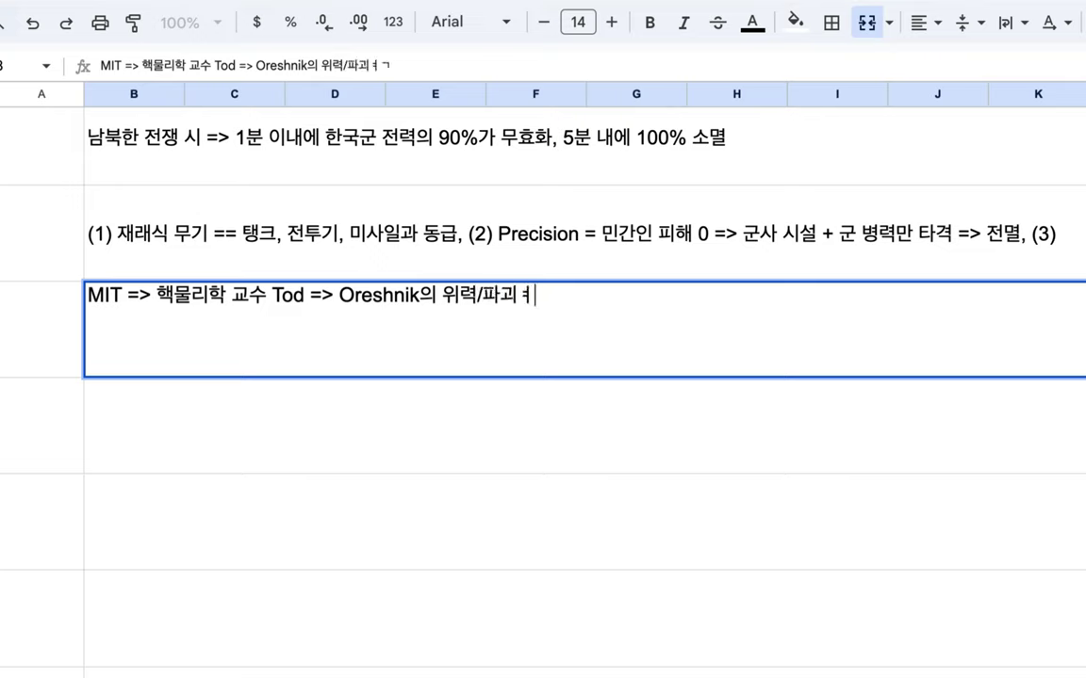
text(력 고)
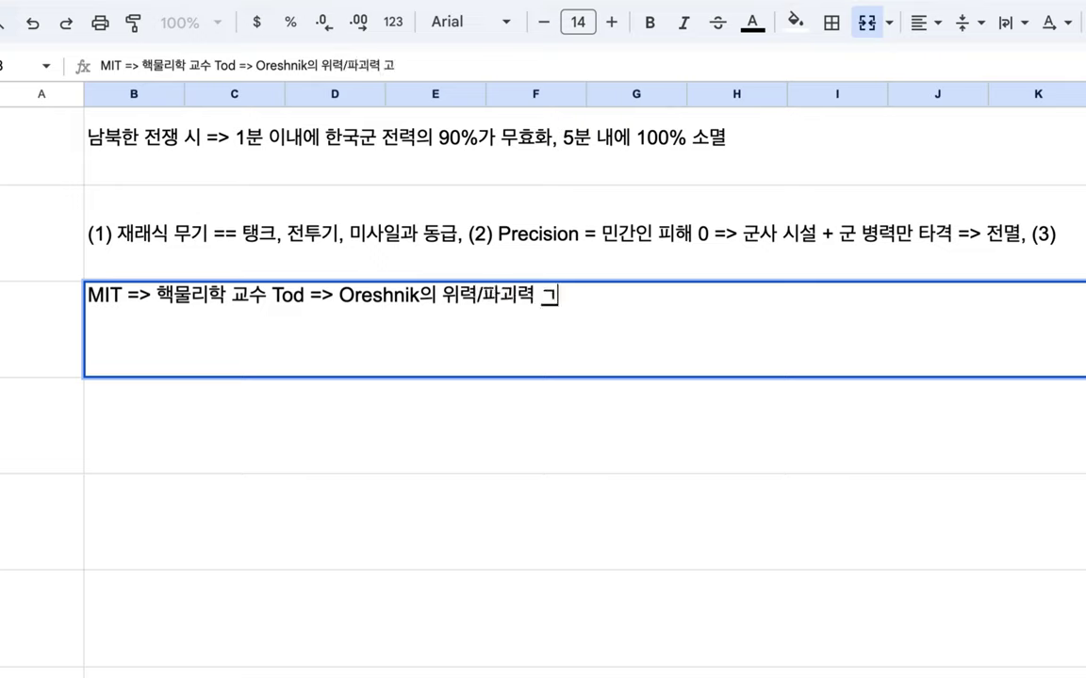
text(계산)
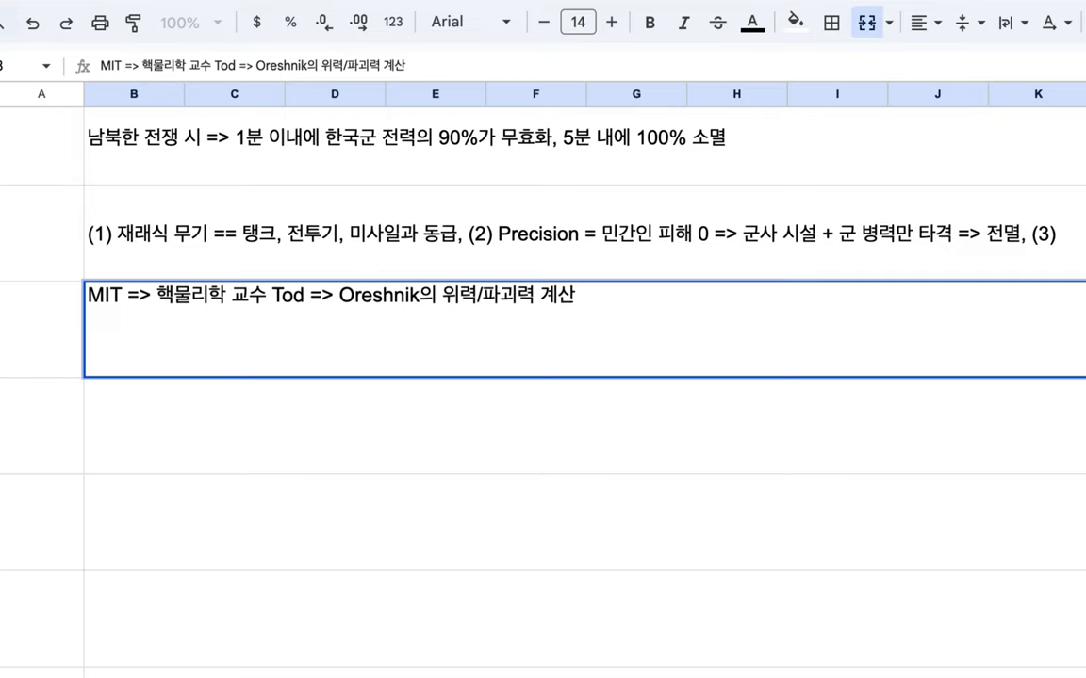
Step: Complete point (3) of the row 7 note with "Maneuvable + Speed => 요격 불가능"
click(950, 254)
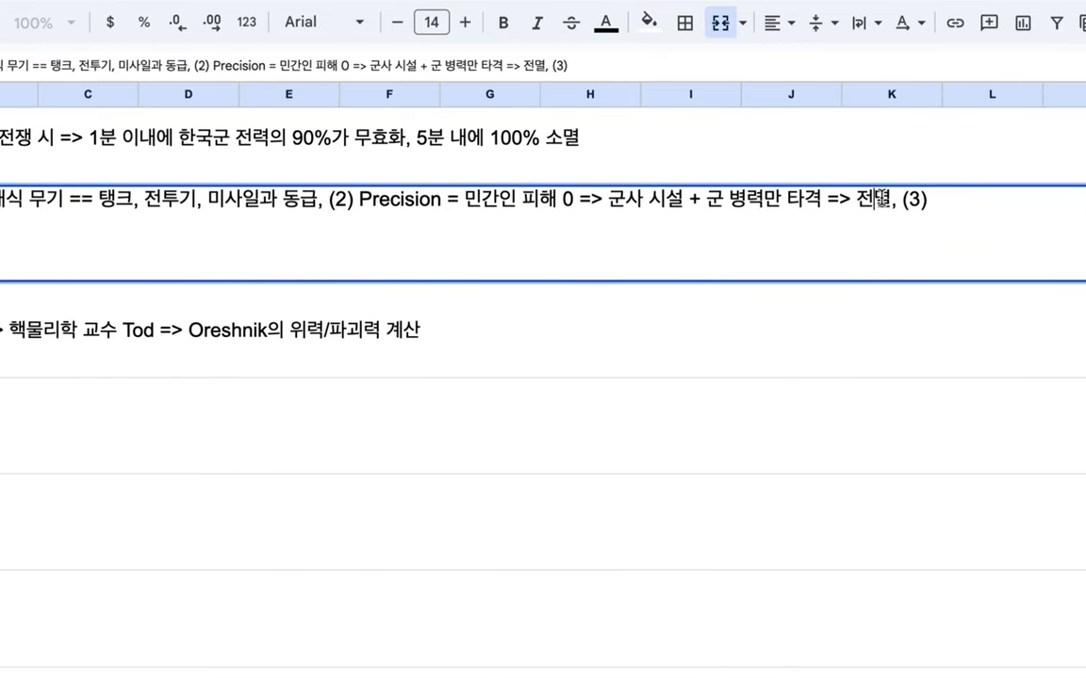
double_click(877, 199)
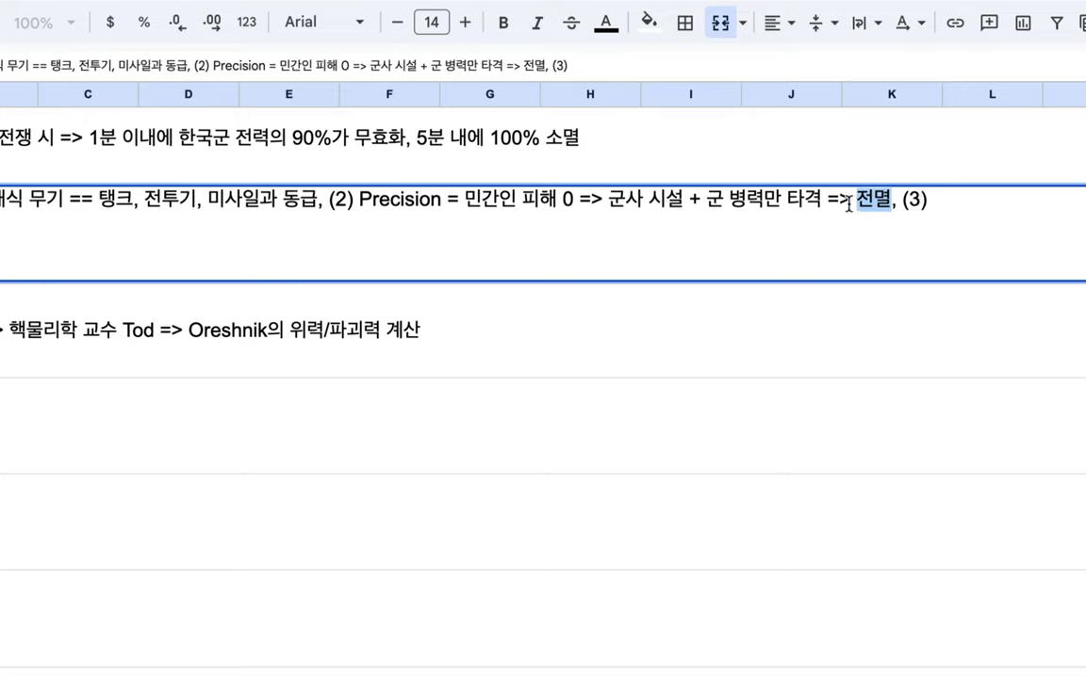
click(943, 206)
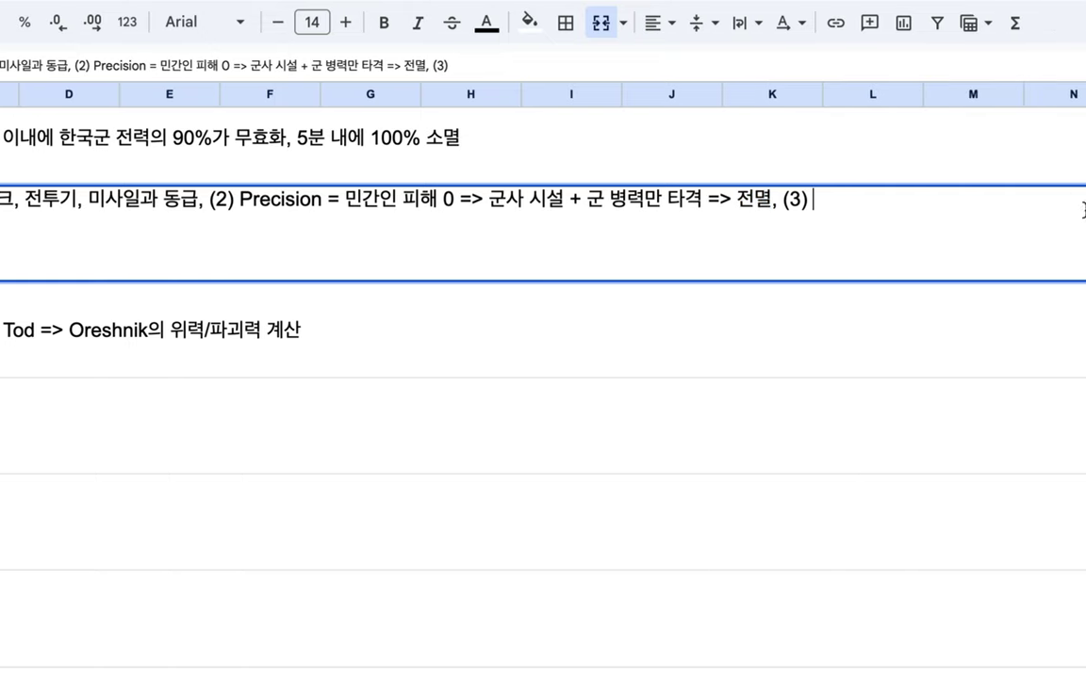
text(ㅡ)
key(BackSpace)
text(Maneu)
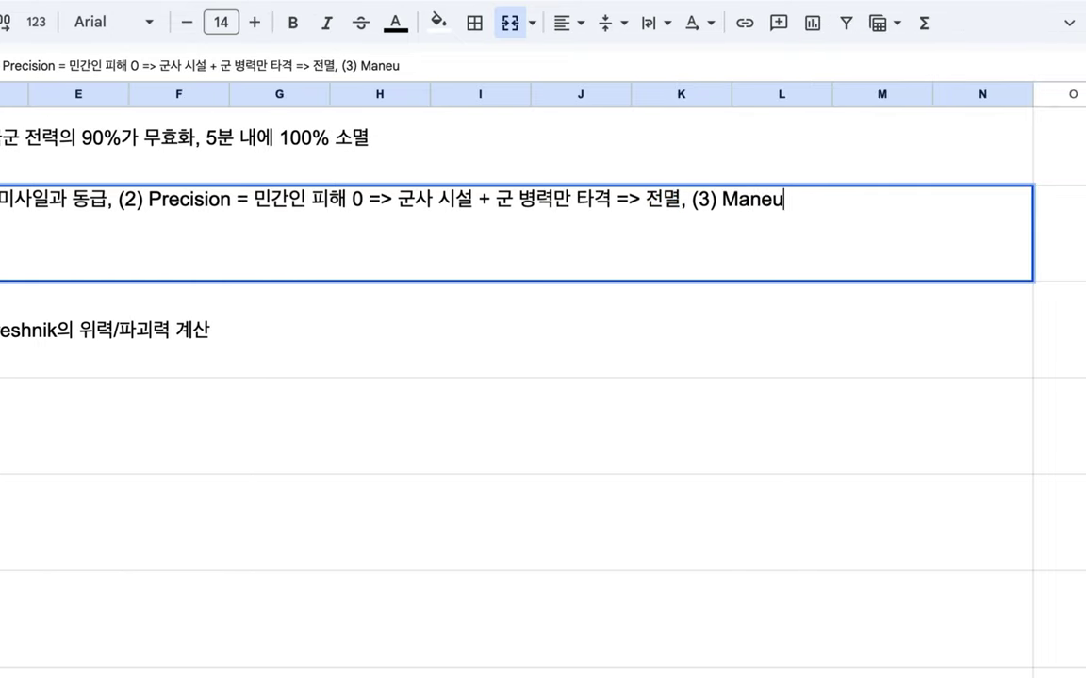
text(vable + Sp)
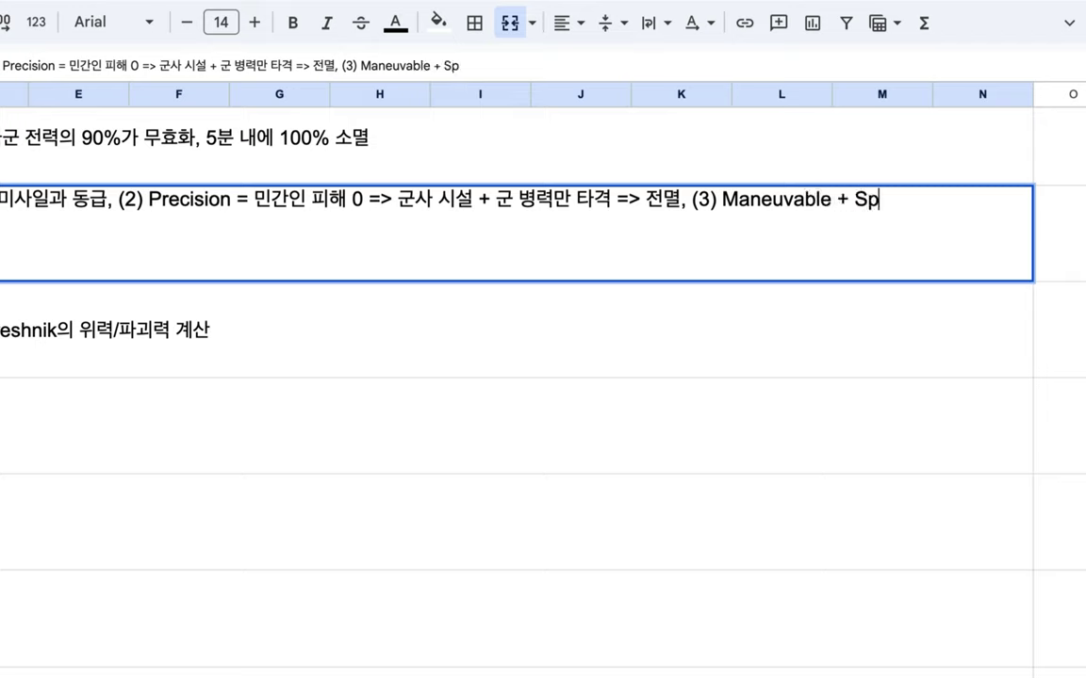
text(eed => 요격)
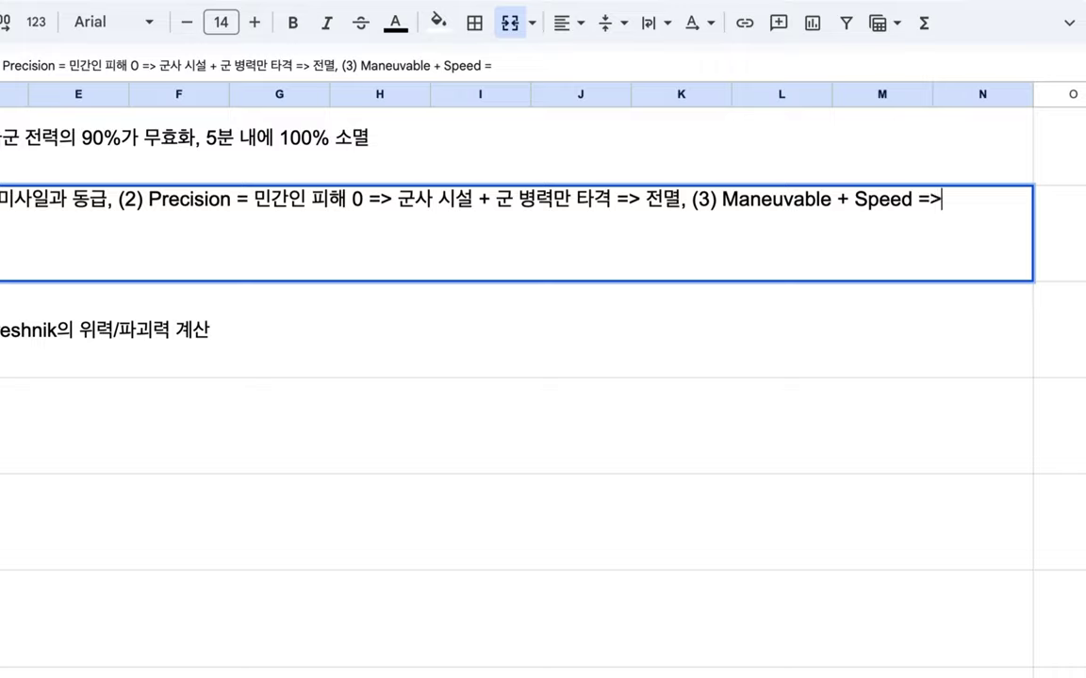
text( 불가능)
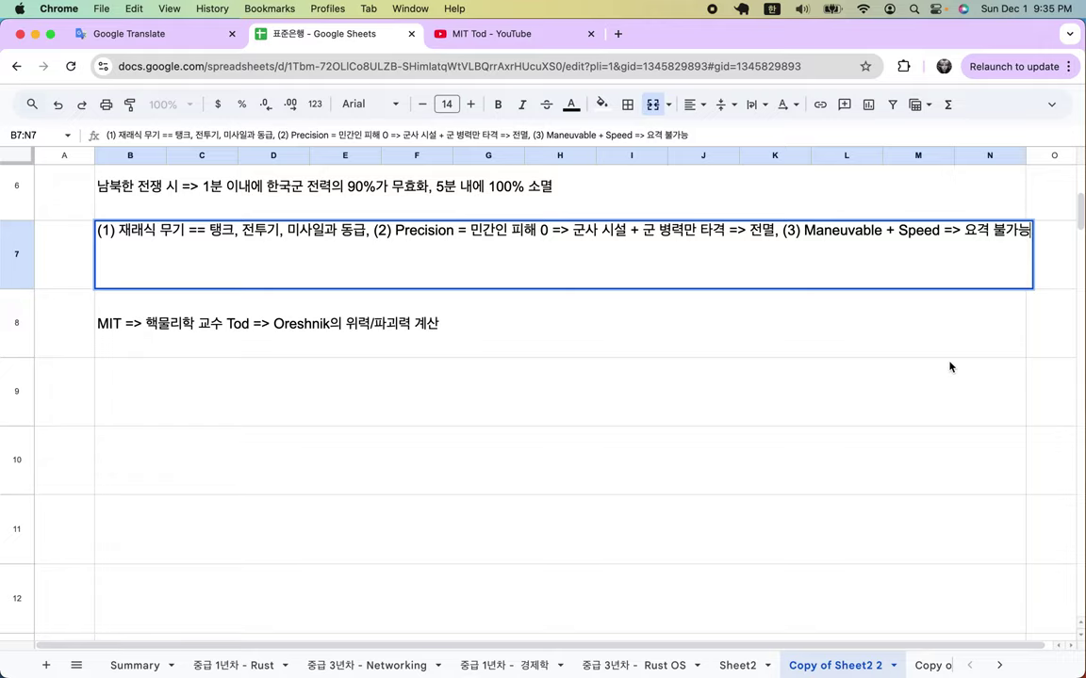
click(546, 413)
key(Up)
key(Up)
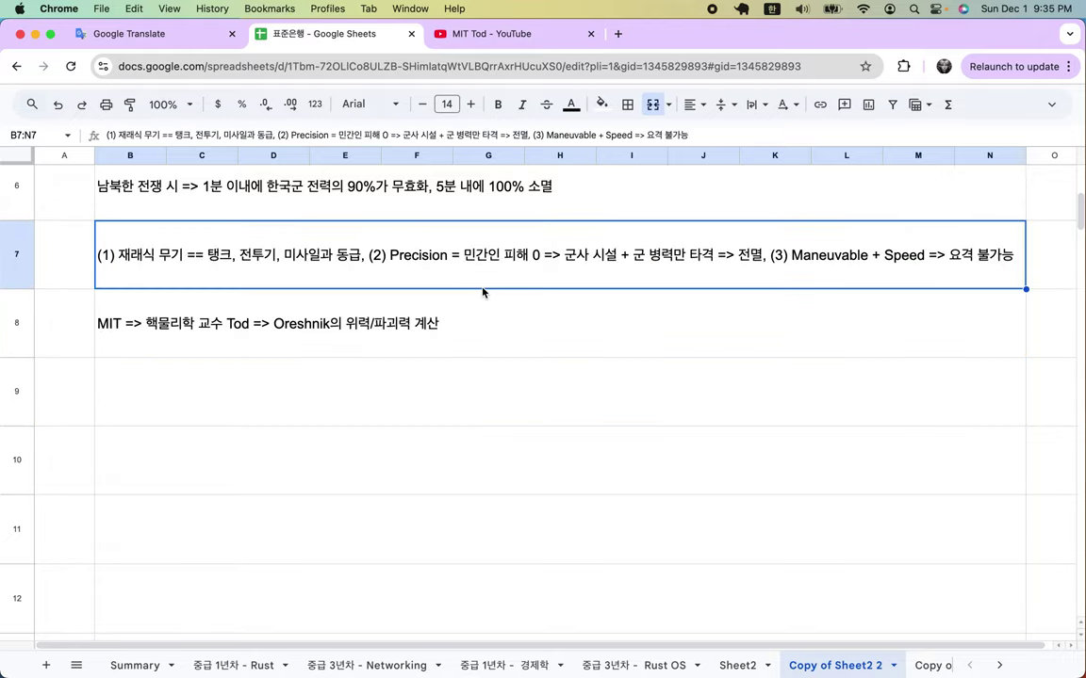
Step: Change the time in the title row's headline to "5분"
scroll(481, 294, up, 5)
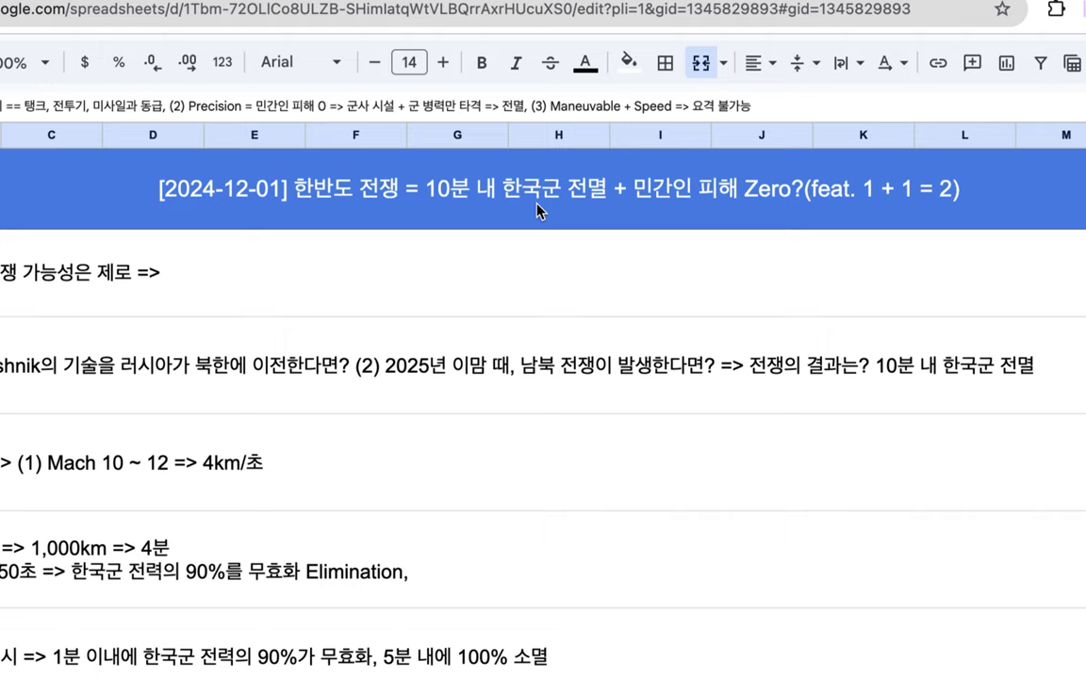
double_click(469, 199)
click(450, 162)
key(BackSpace)
key(BackSpace)
text(5)
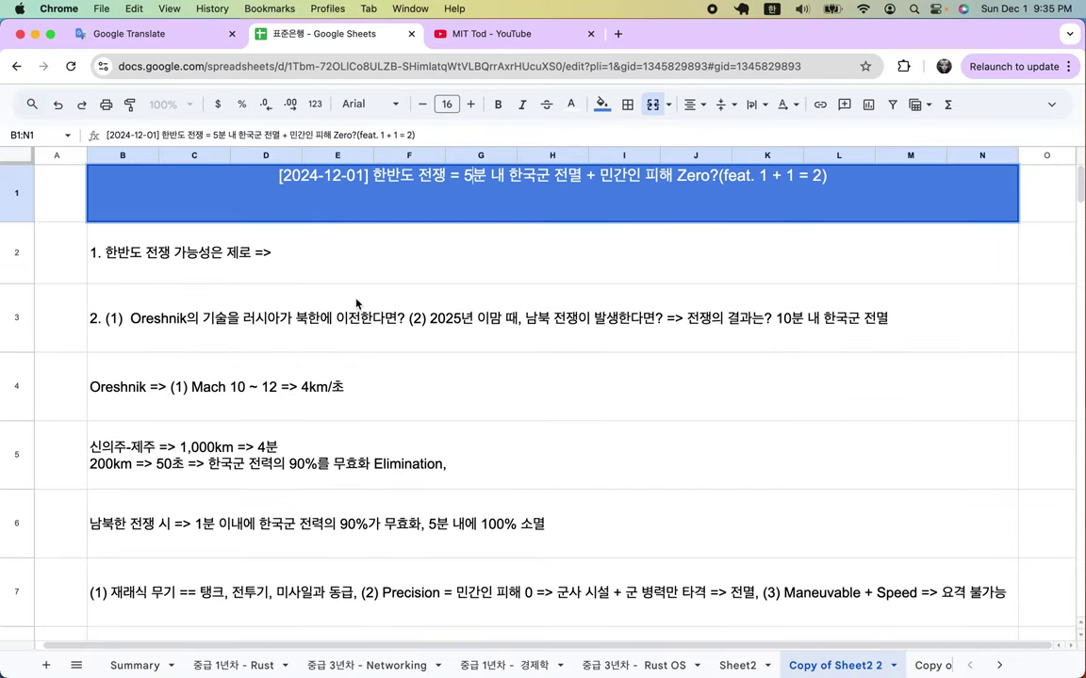
click(280, 338)
Step: Append "Oreshnik" to the end of the row 2 note on the likelihood of war
double_click(304, 255)
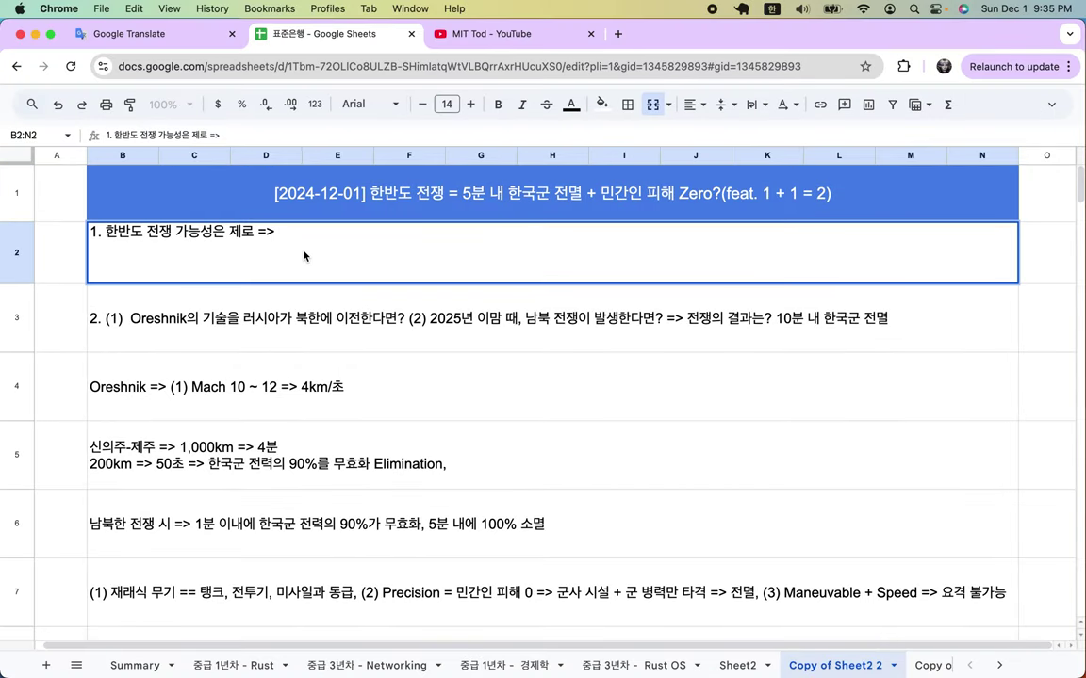
text(ㅐ)
key(Caps_Lock)
text(Oreshnik)
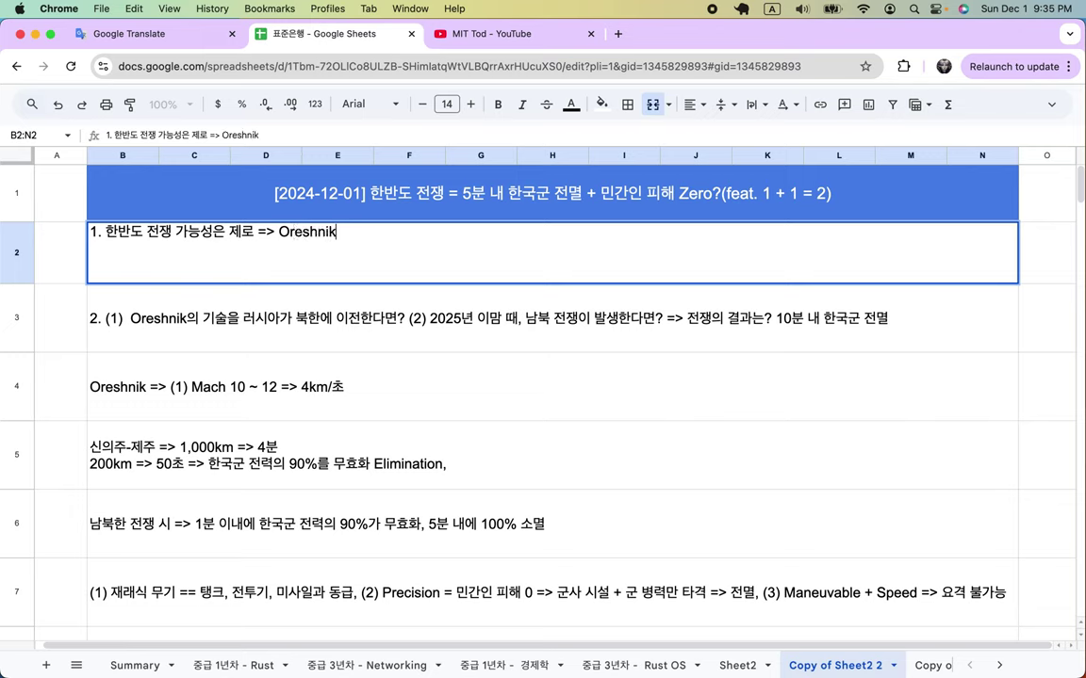